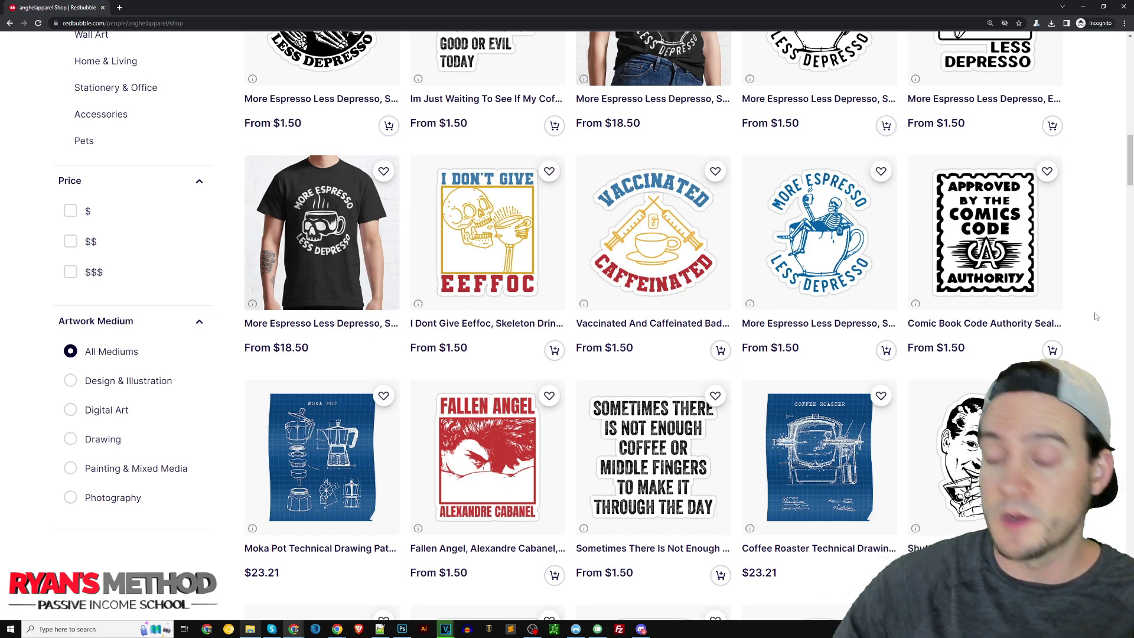
Step: Examine the sticker and shirt designs in the Redbubble shop, noting the coffee, skeleton and alien themes
scroll(1098, 307, down, 7)
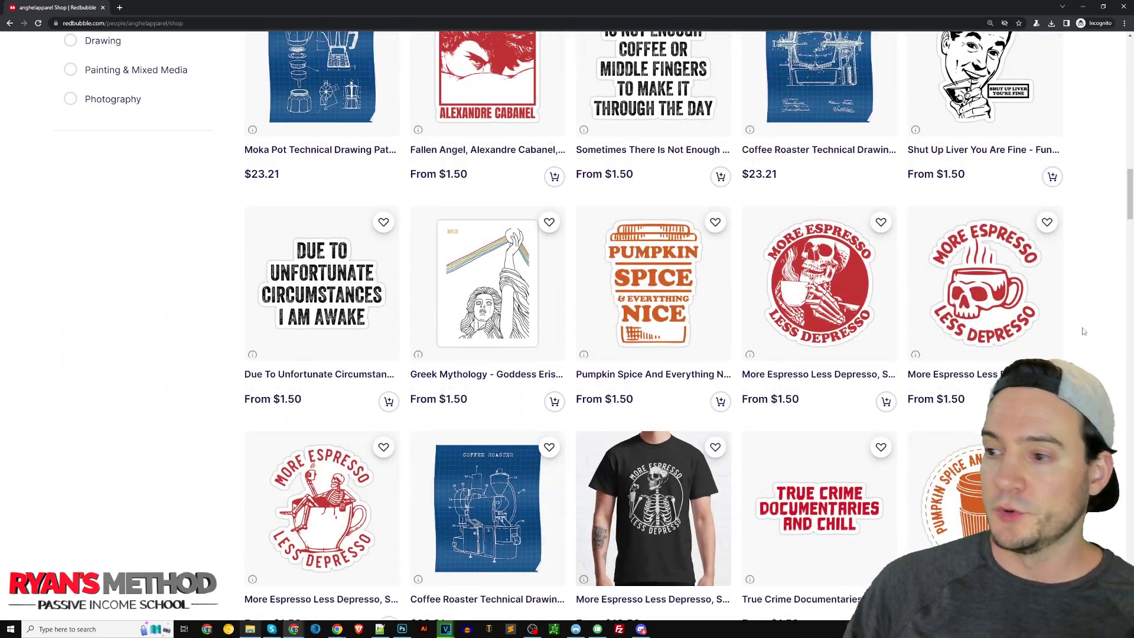
scroll(1099, 352, down, 3)
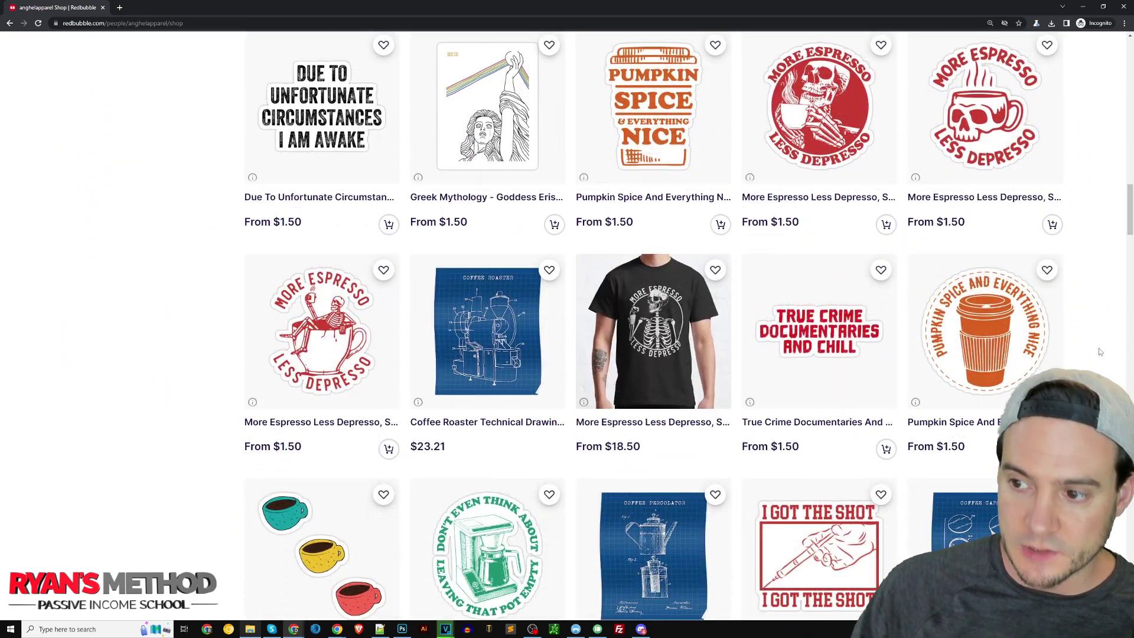
scroll(1099, 352, down, 5)
scroll(1105, 344, down, 7)
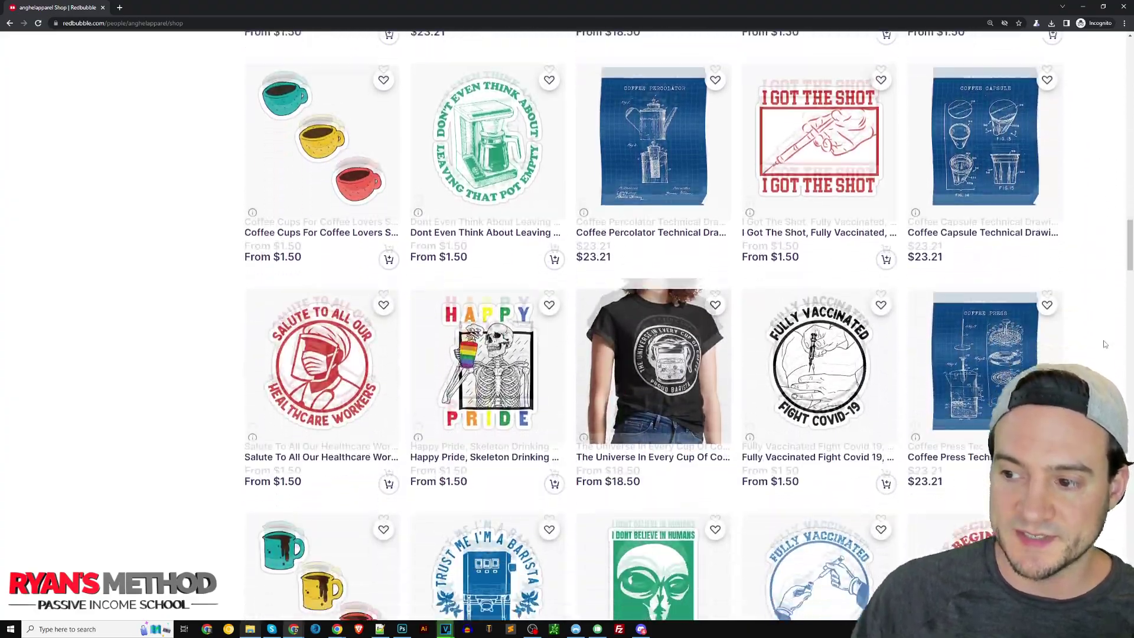
scroll(1103, 331, down, 8)
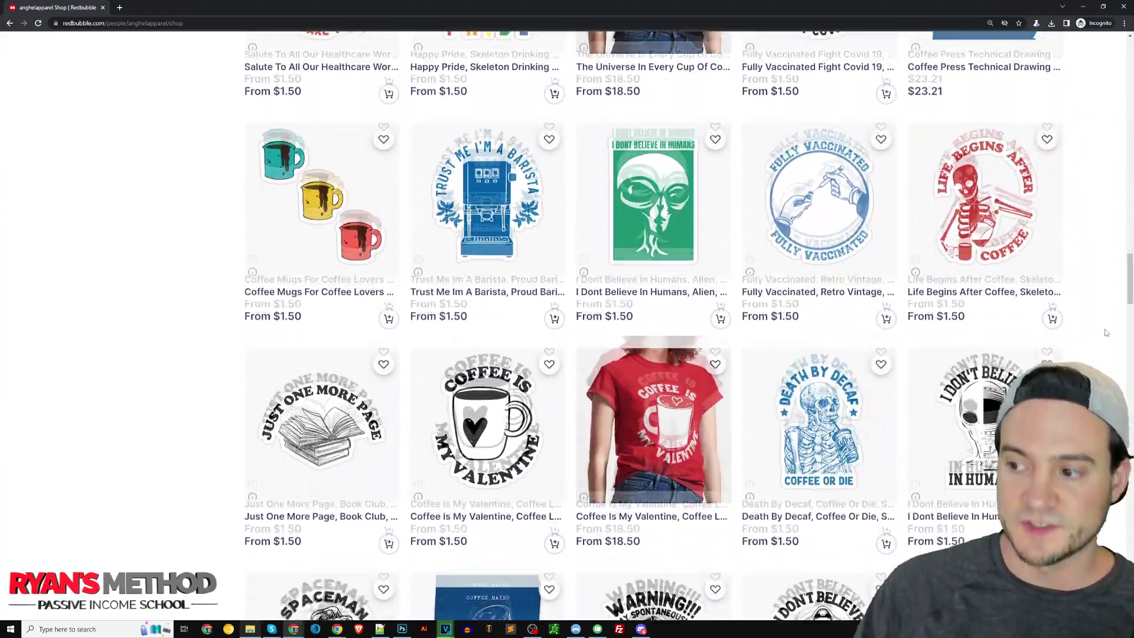
scroll(1103, 328, down, 4)
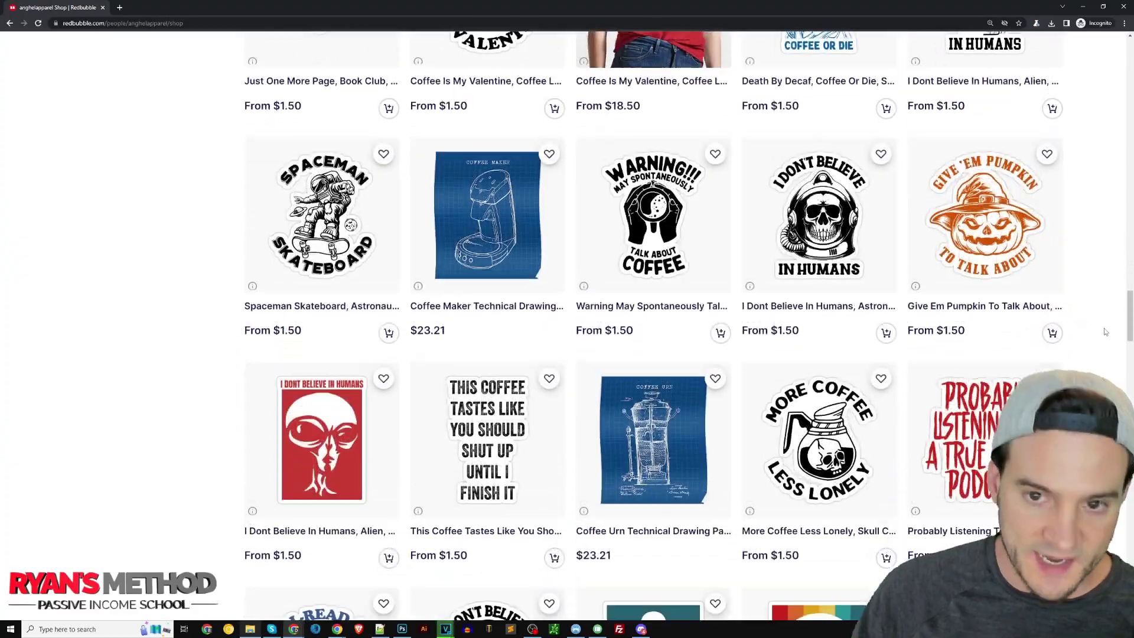
scroll(1106, 330, down, 6)
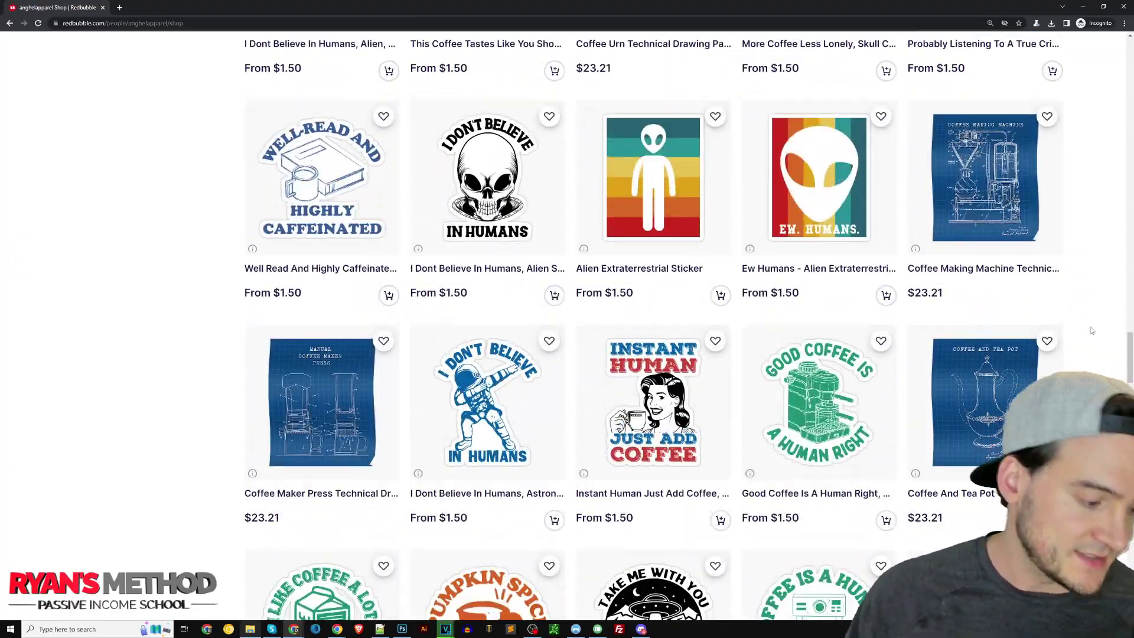
scroll(1093, 332, down, 2)
scroll(1093, 334, down, 5)
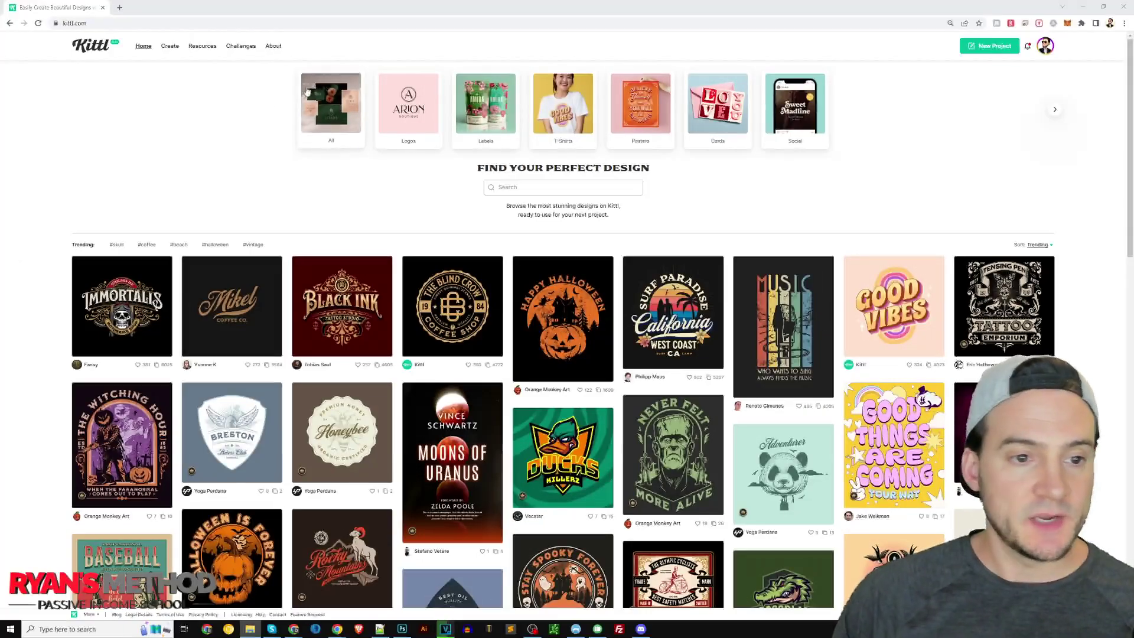
Step: Switch to Kittl, enlarge the page and search the design templates for "sticker"
key(ctrl+plus)
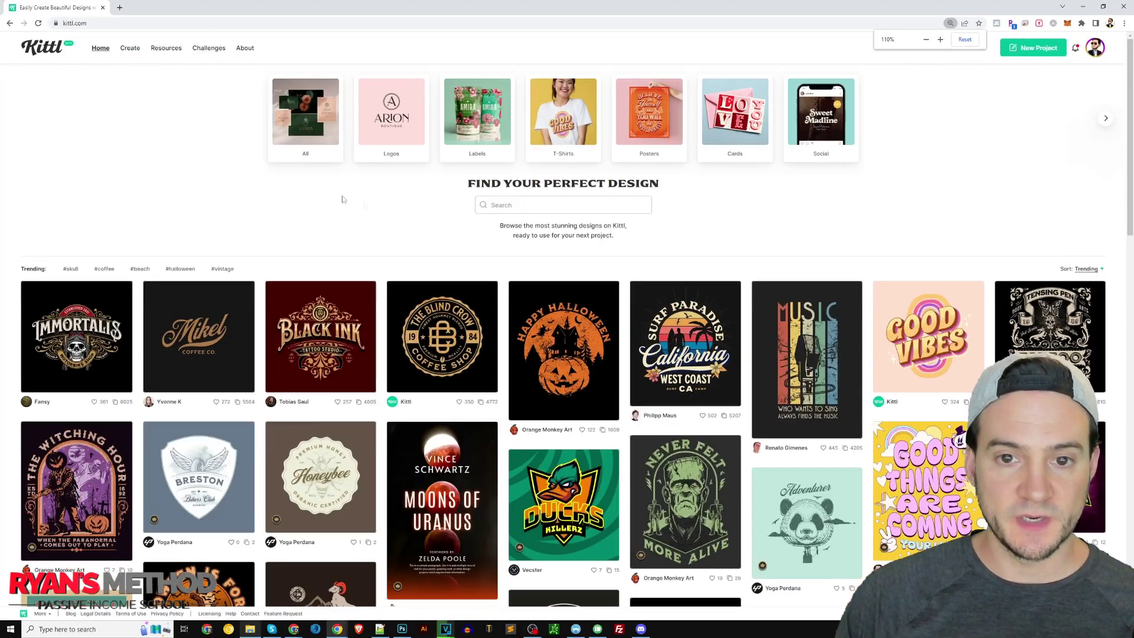
key(ctrl+plus)
click(509, 223)
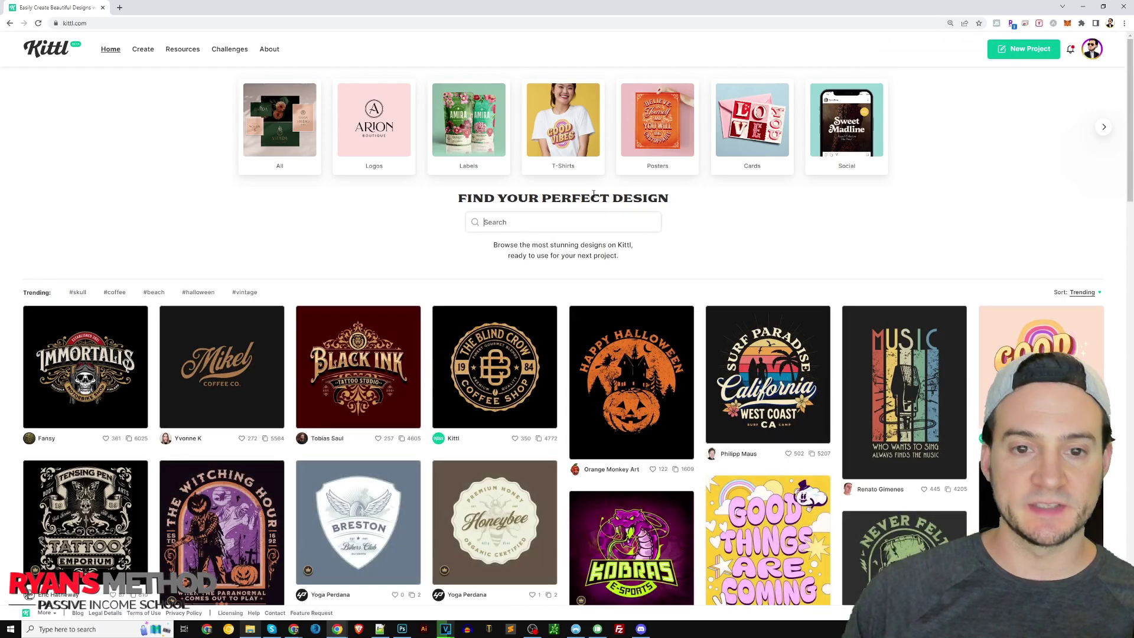
text(sticker)
key(Return)
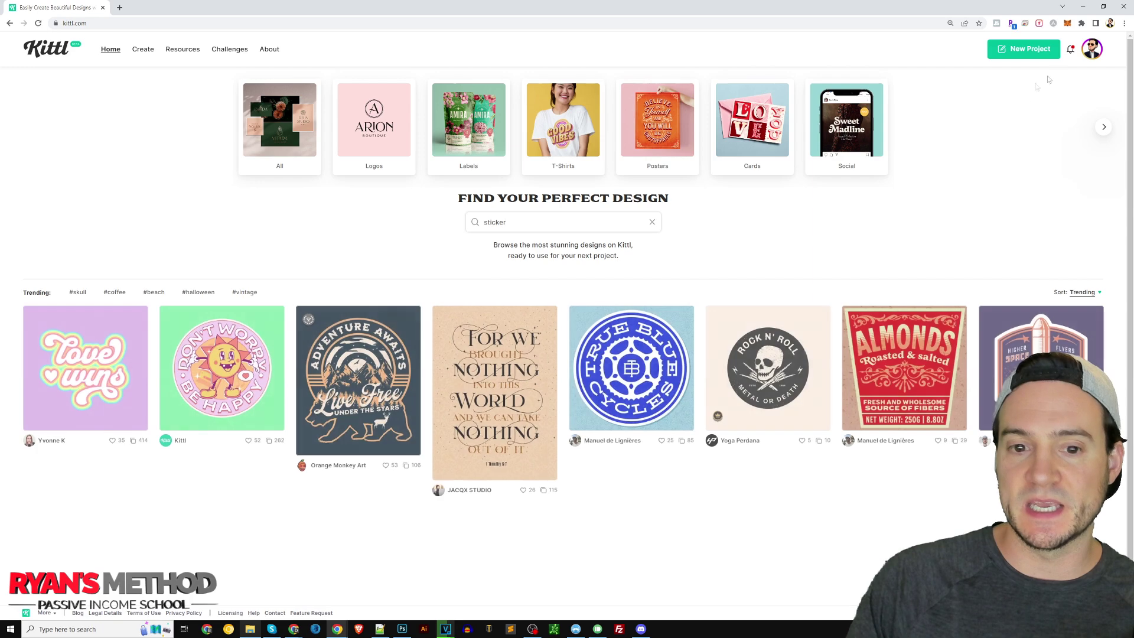
scroll(941, 203, down, 1)
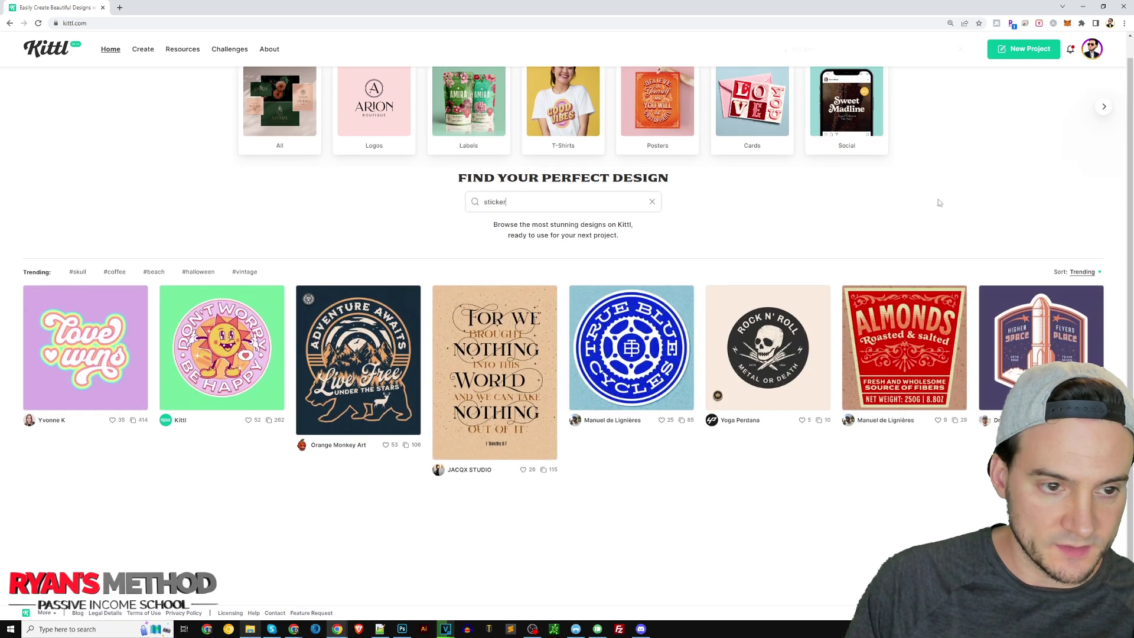
scroll(770, 221, up, 1)
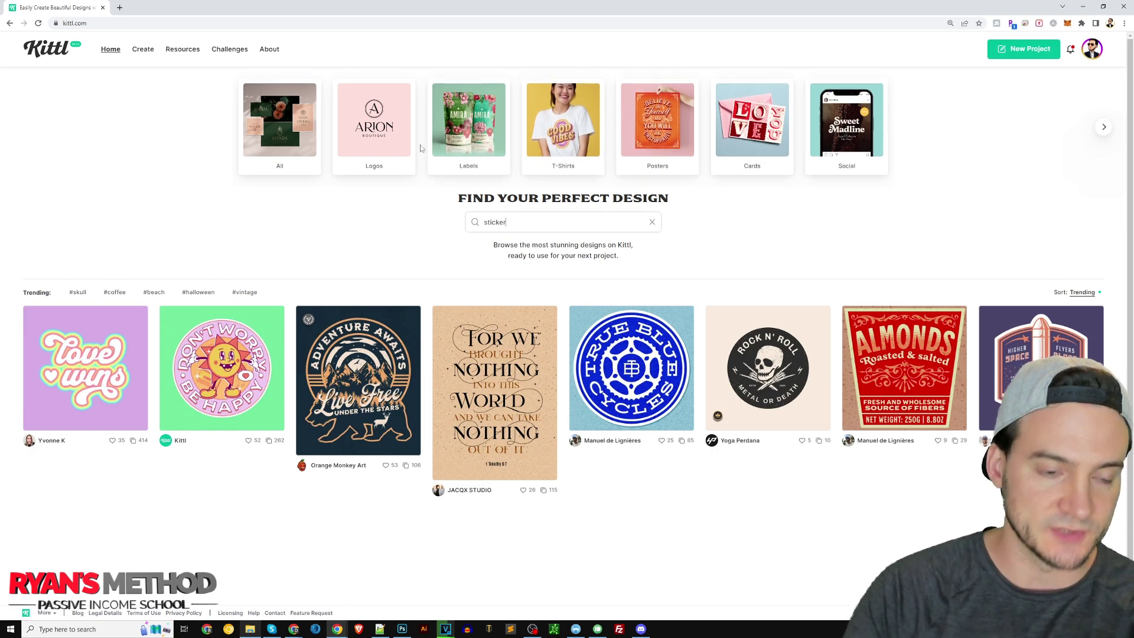
scroll(439, 259, down, 1)
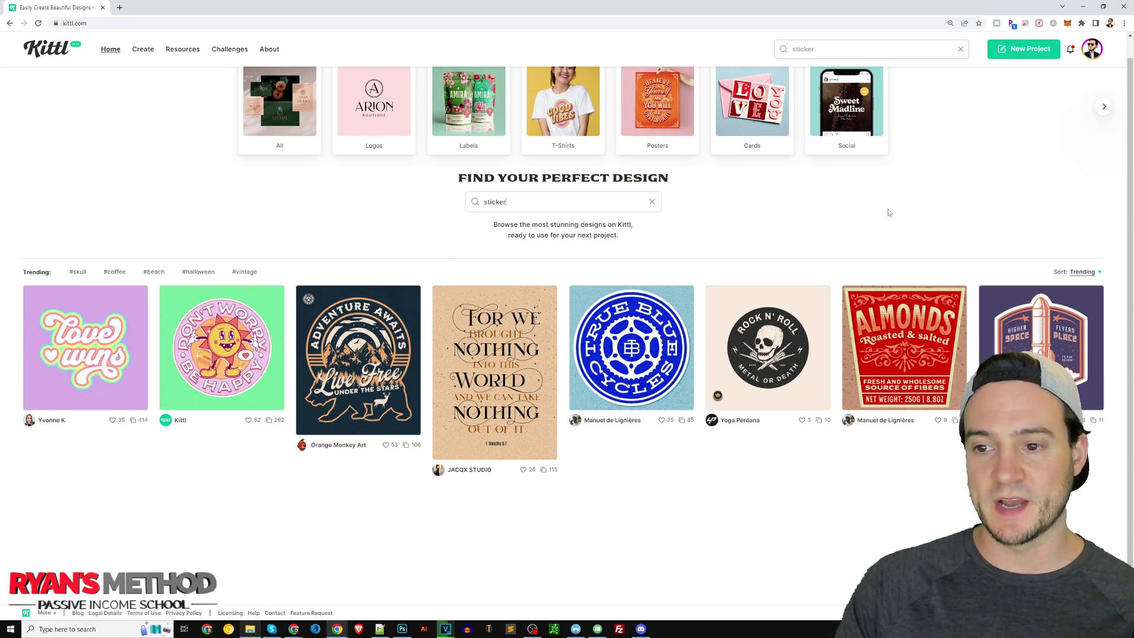
scroll(888, 213, up, 1)
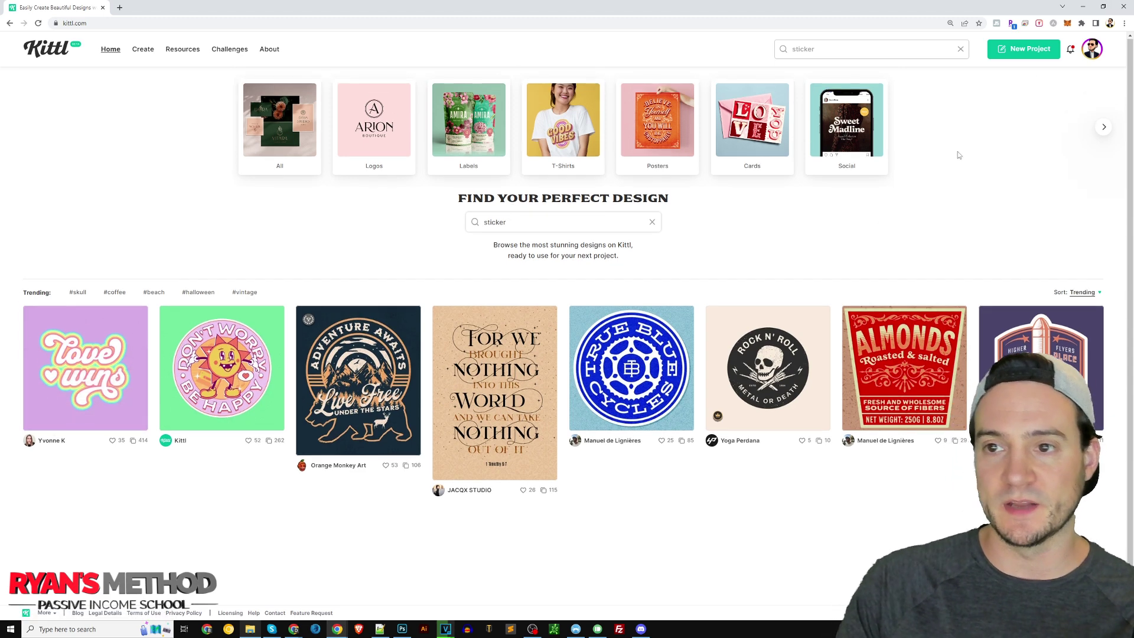
Step: Create a new project and set the canvas background color to hex 222222
click(1022, 52)
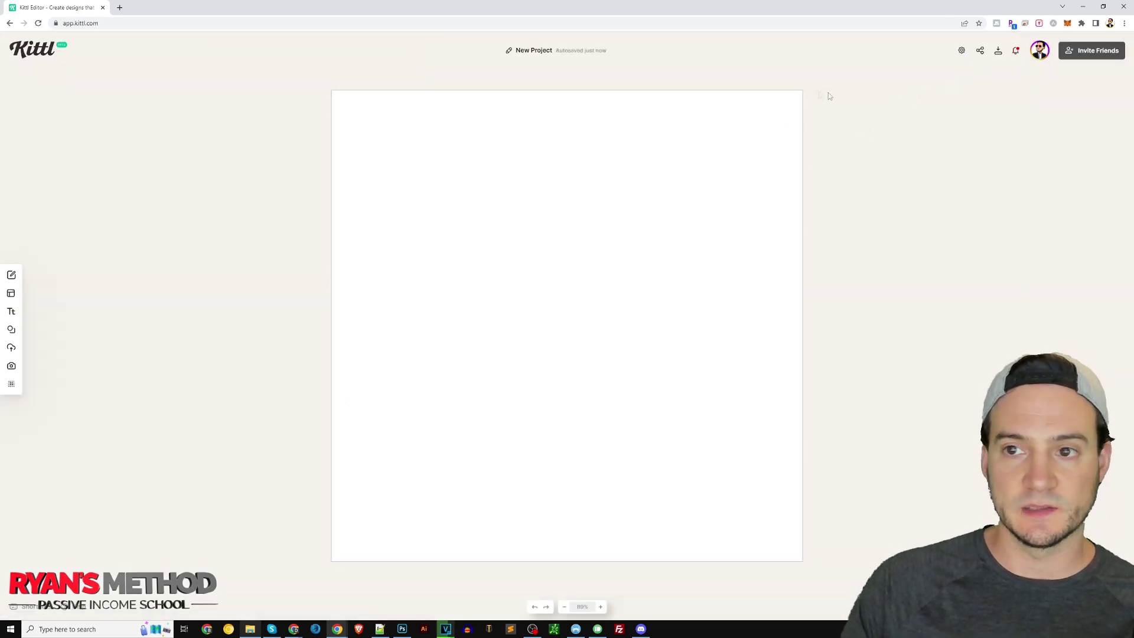
click(484, 236)
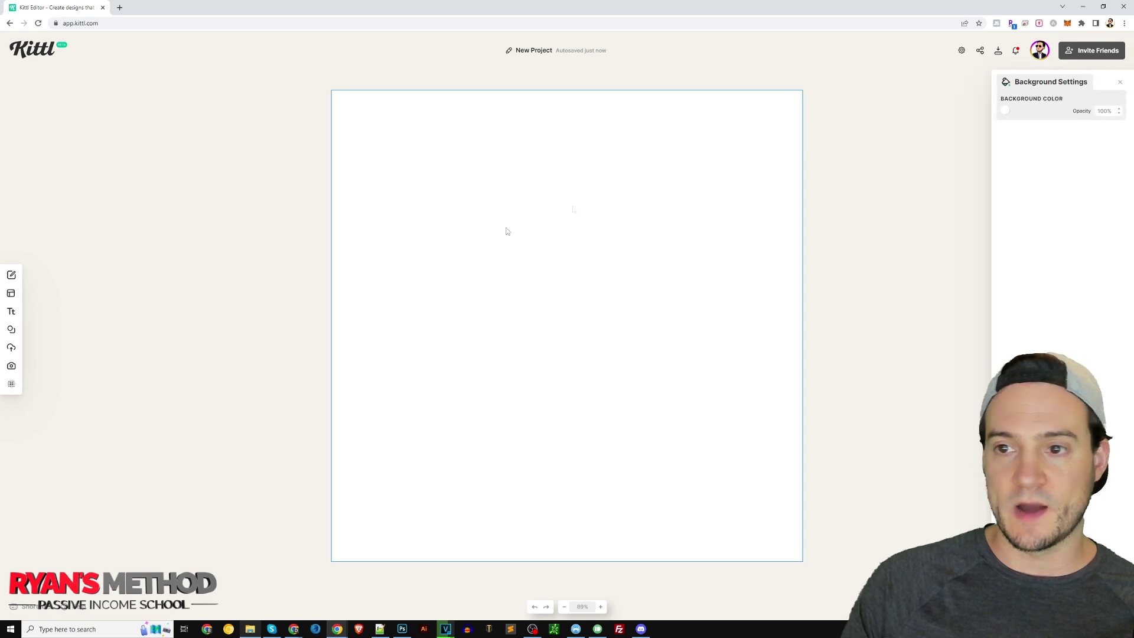
click(1005, 111)
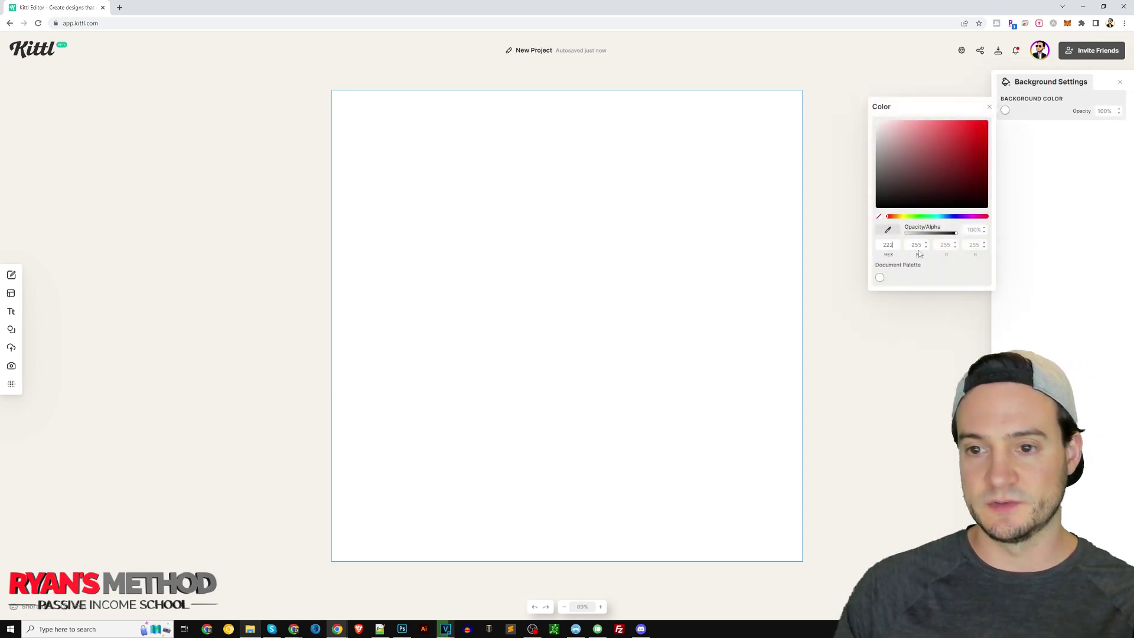
text(222222)
key(Tab)
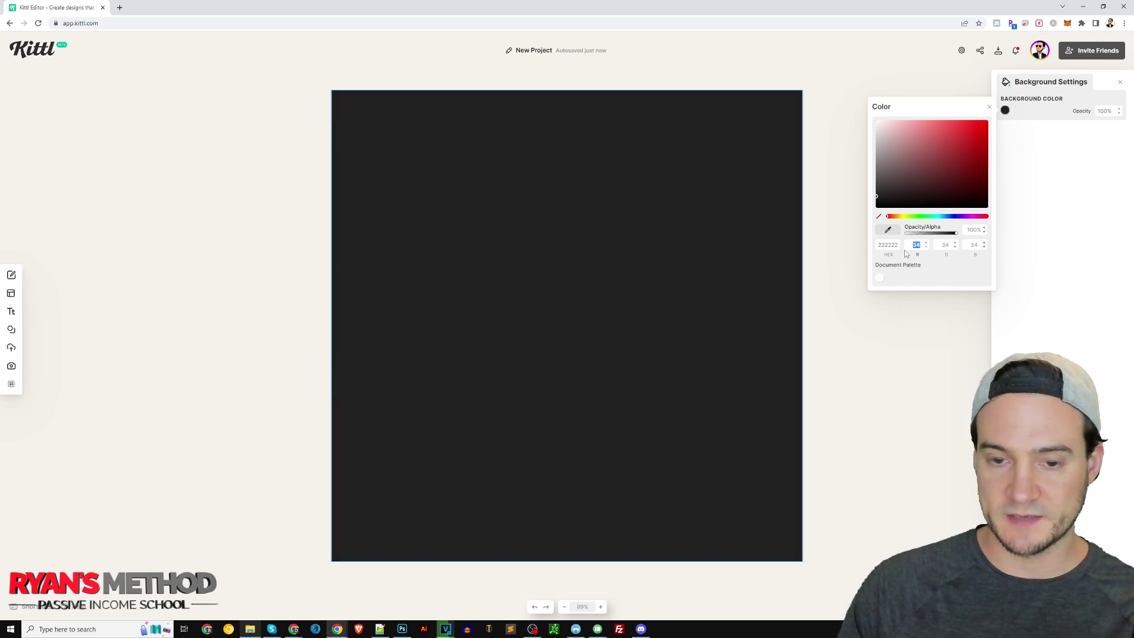
click(899, 350)
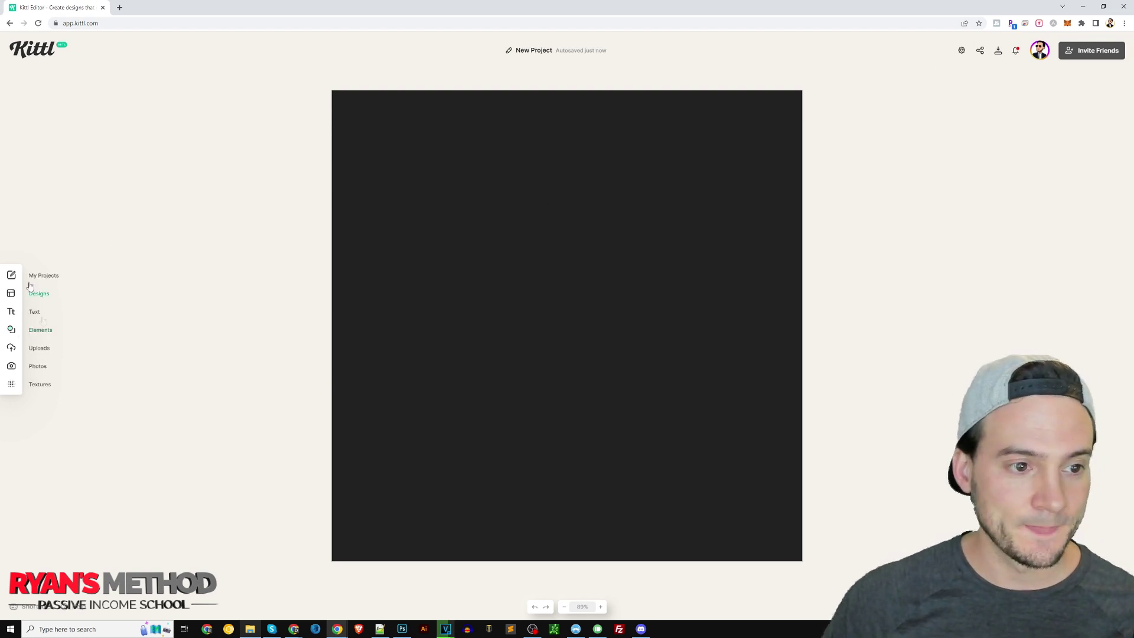
Step: Switch to the Redbubble shop and view the "Pumpkin Spice And Everything Nice, Coffee Mug Sticker" as a reference
mouse_move(2, 92)
mouse_down()
mouse_move(506, 92)
mouse_move(3, 91)
mouse_up()
click(227, 65)
drag(2, 66, 523, 66)
scroll(430, 271, down, 5)
scroll(430, 271, down, 3)
scroll(394, 276, up, 3)
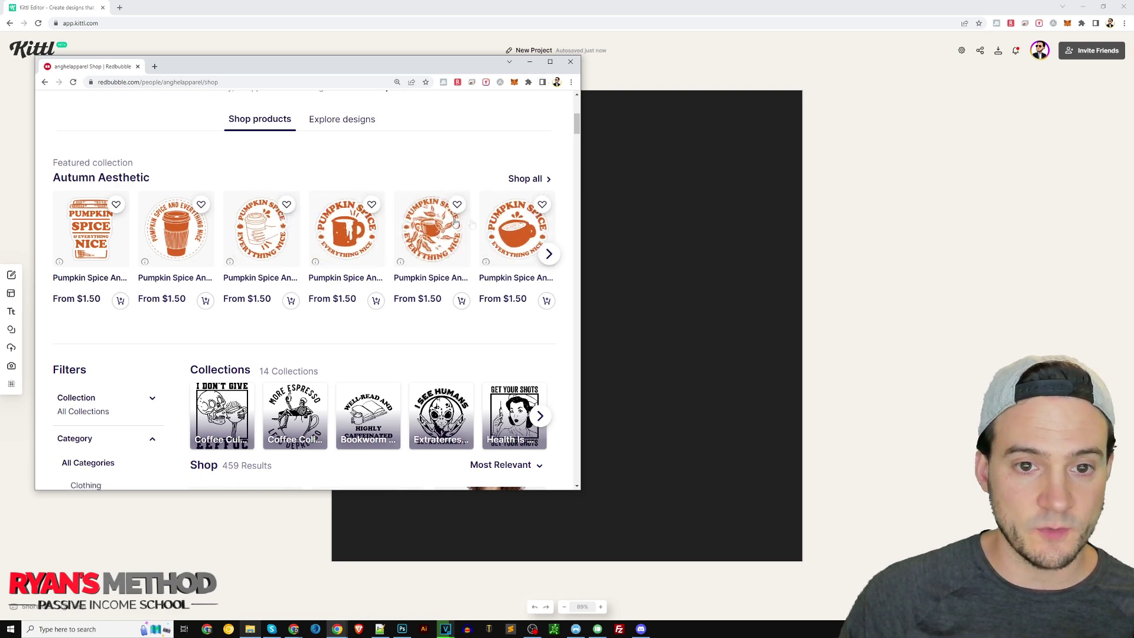
scroll(445, 236, up, 1)
click(336, 281)
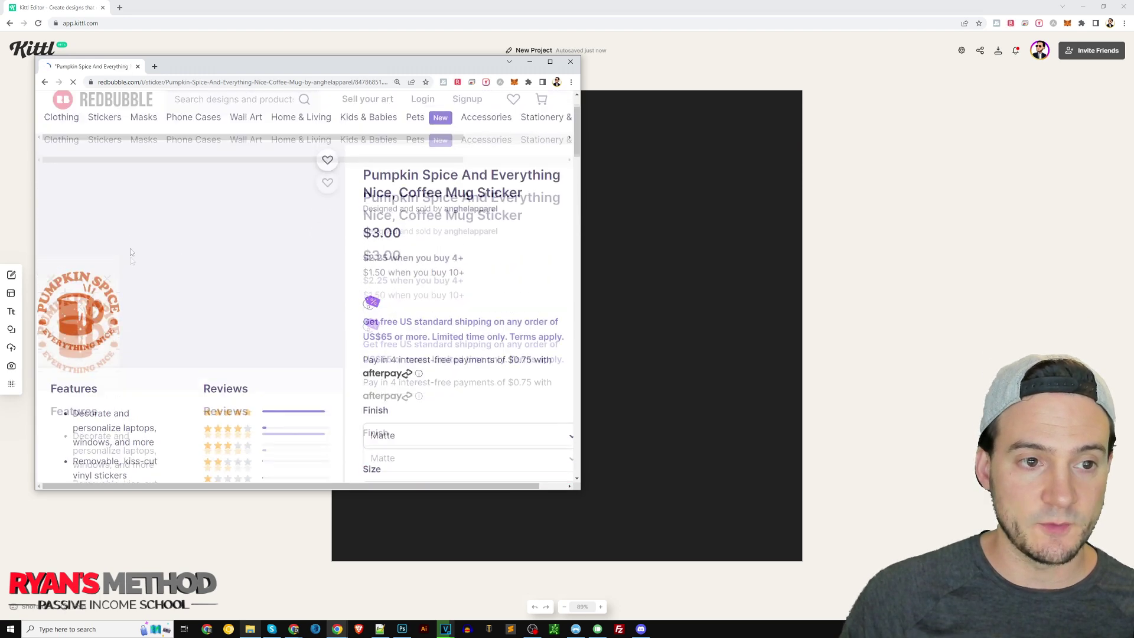
click(307, 230)
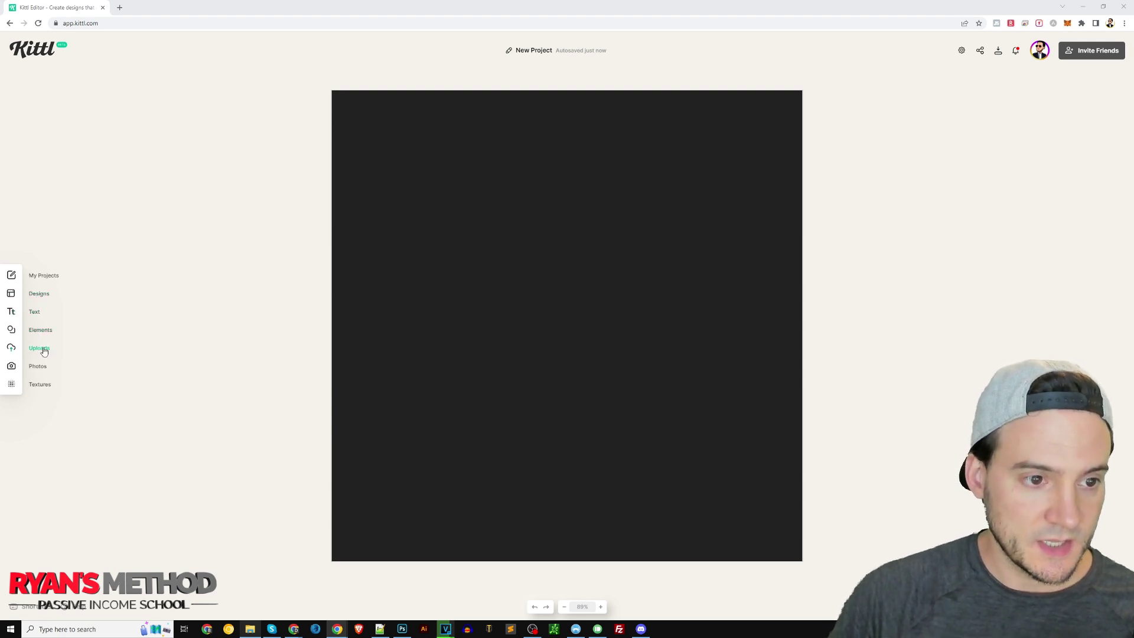
Step: Search the Kittl elements library for "coffee" and examine the available illustrations
click(40, 330)
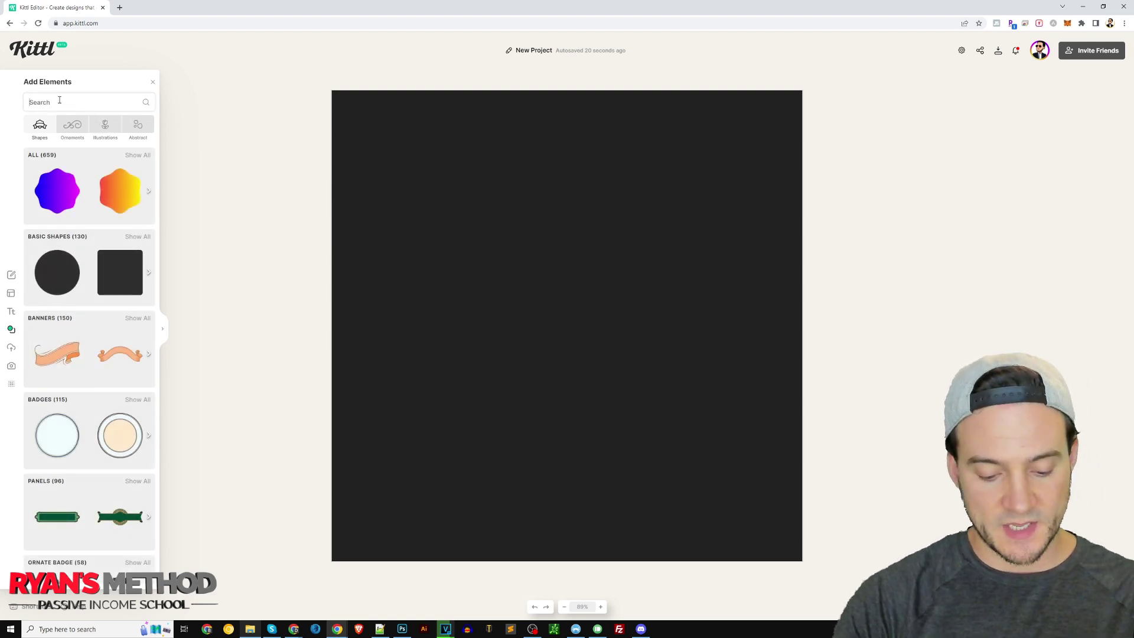
click(59, 102)
text(coffee)
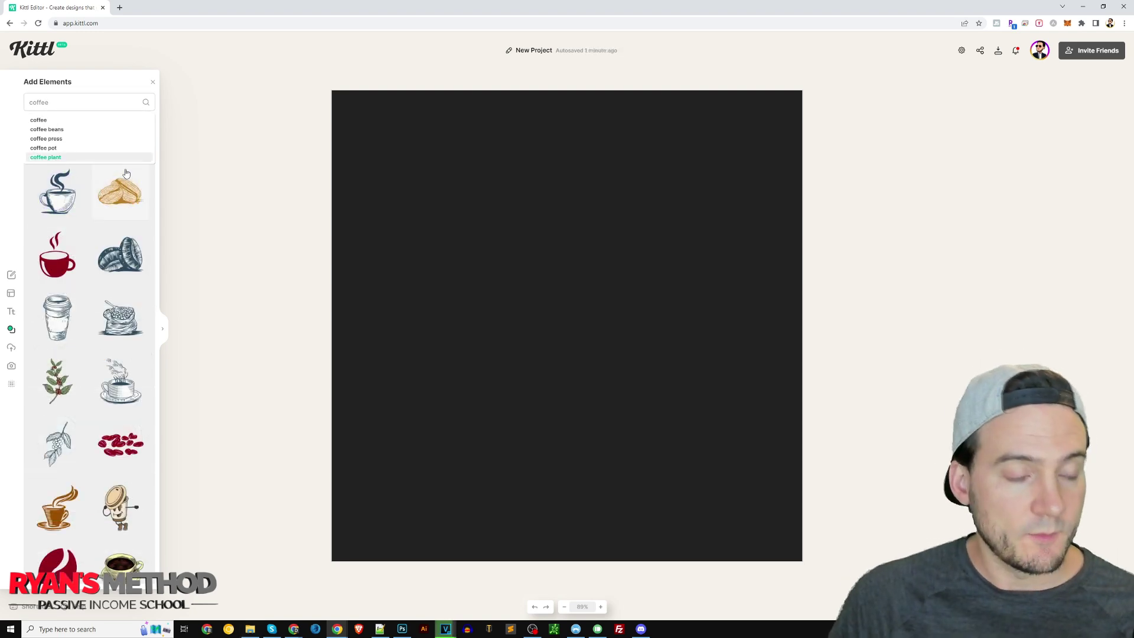
scroll(125, 218, down, 3)
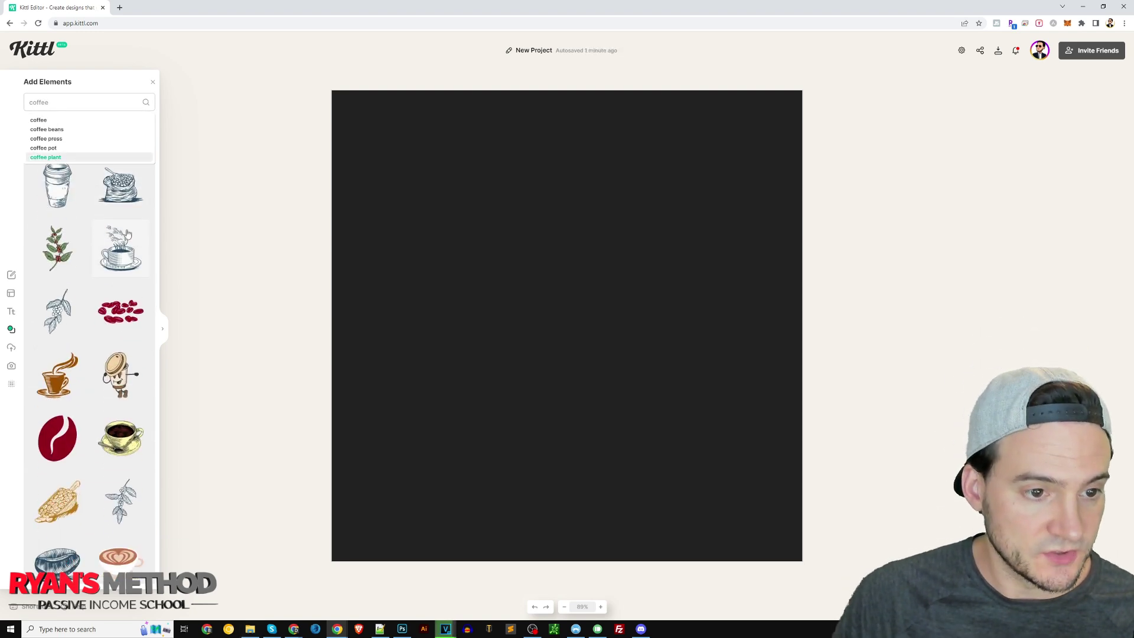
scroll(127, 234, down, 5)
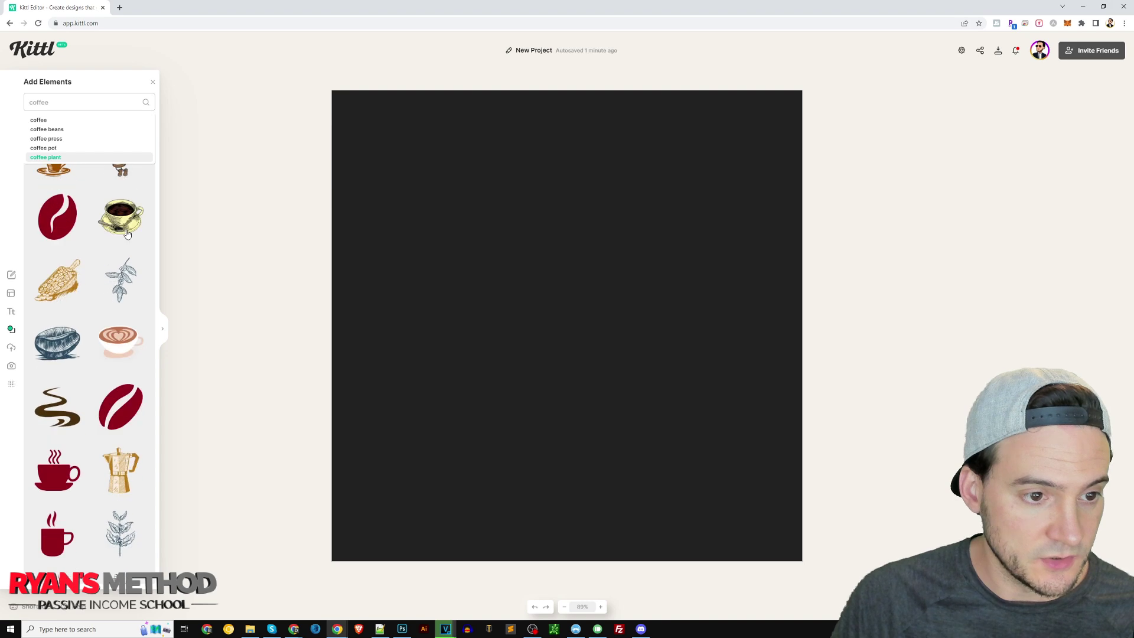
scroll(127, 235, down, 9)
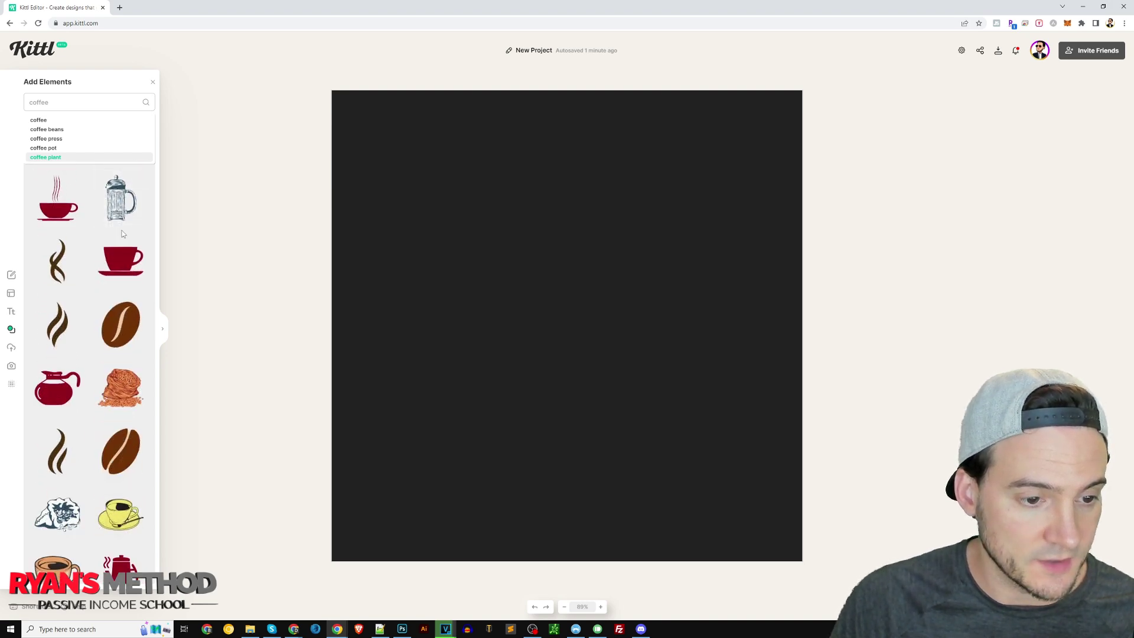
scroll(121, 234, down, 7)
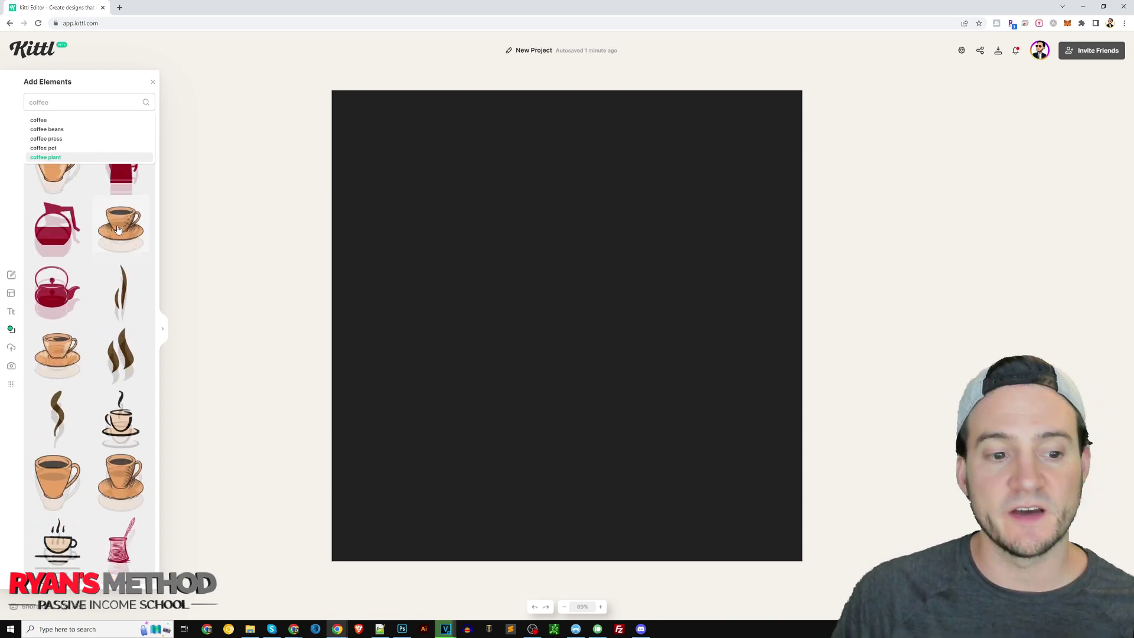
scroll(118, 226, down, 8)
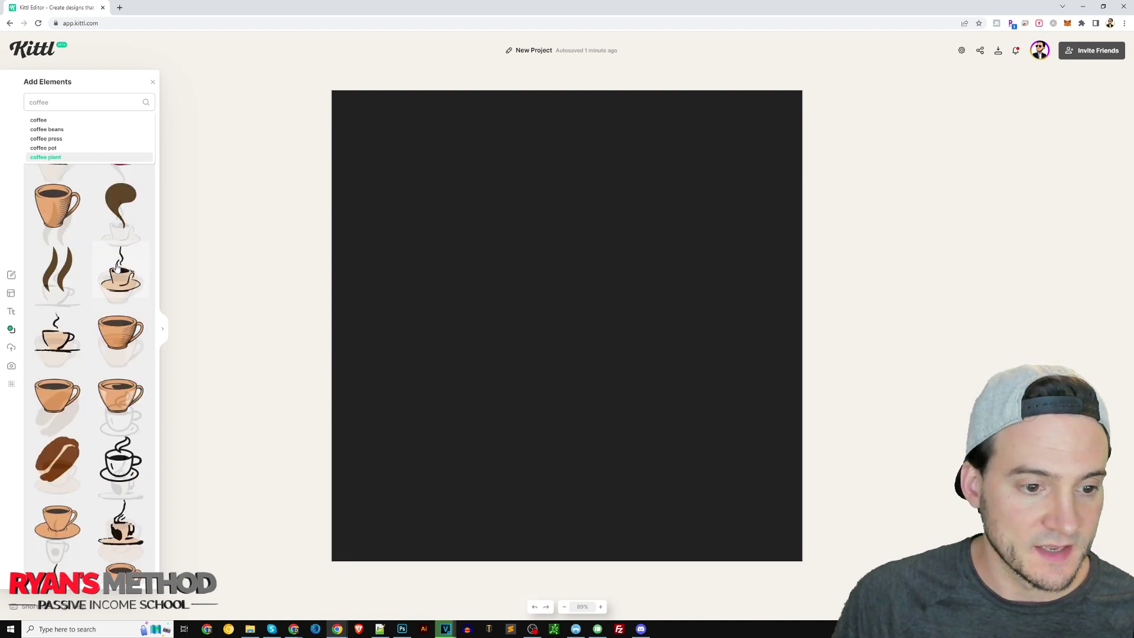
scroll(94, 248, down, 8)
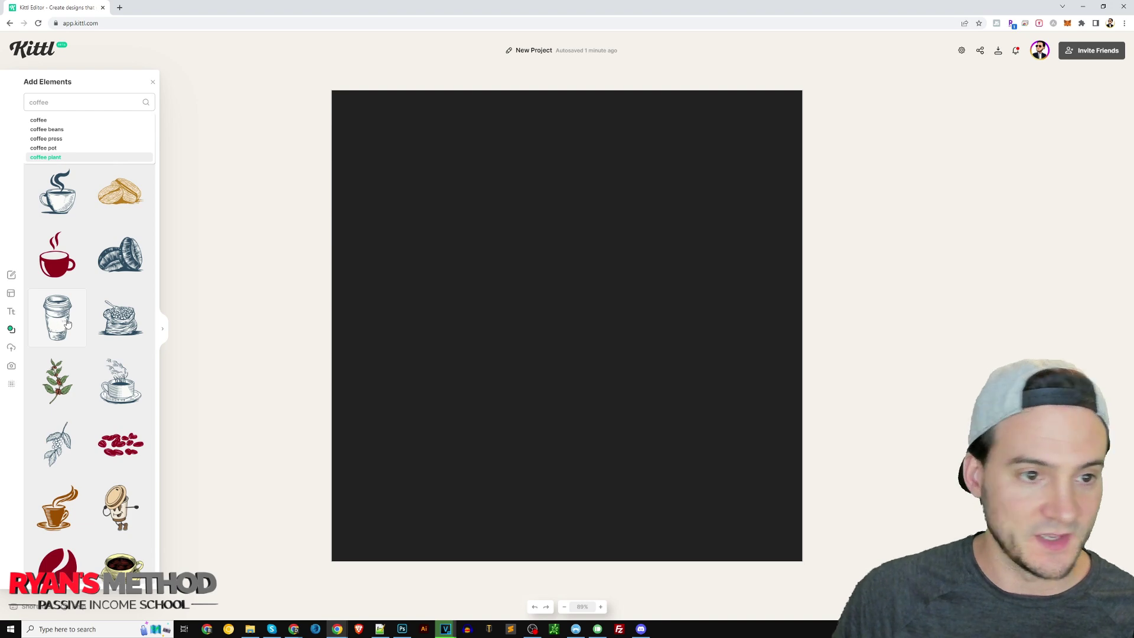
Step: Add the engraved takeaway coffee cup illustration to the canvas and position it near the center, slightly above the middle
drag(60, 320, 581, 276)
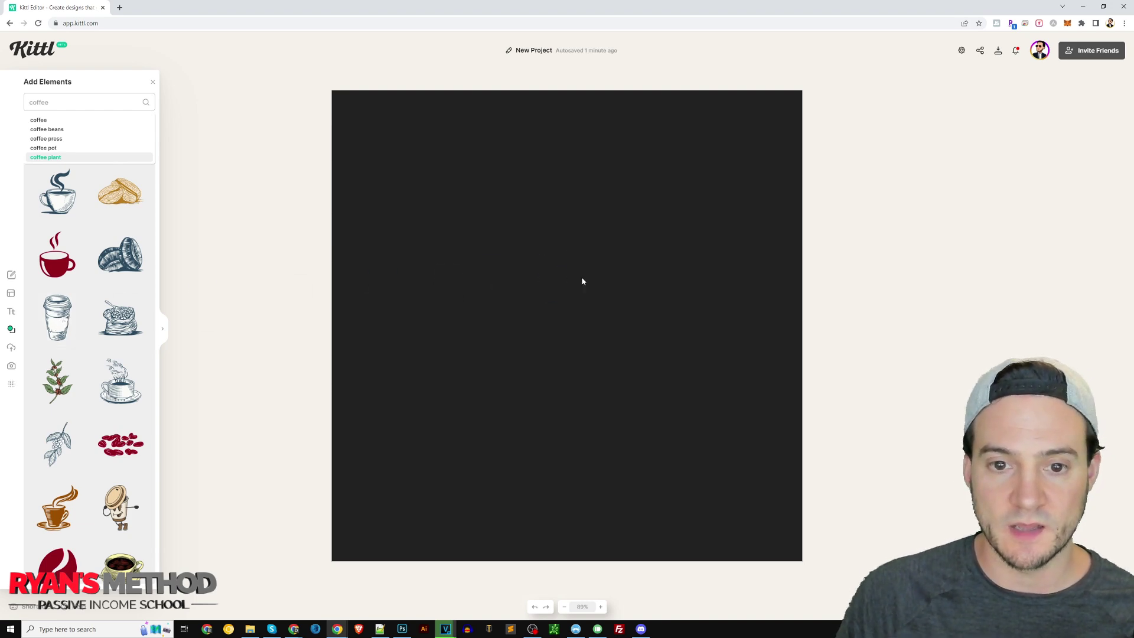
drag(565, 297, 579, 276)
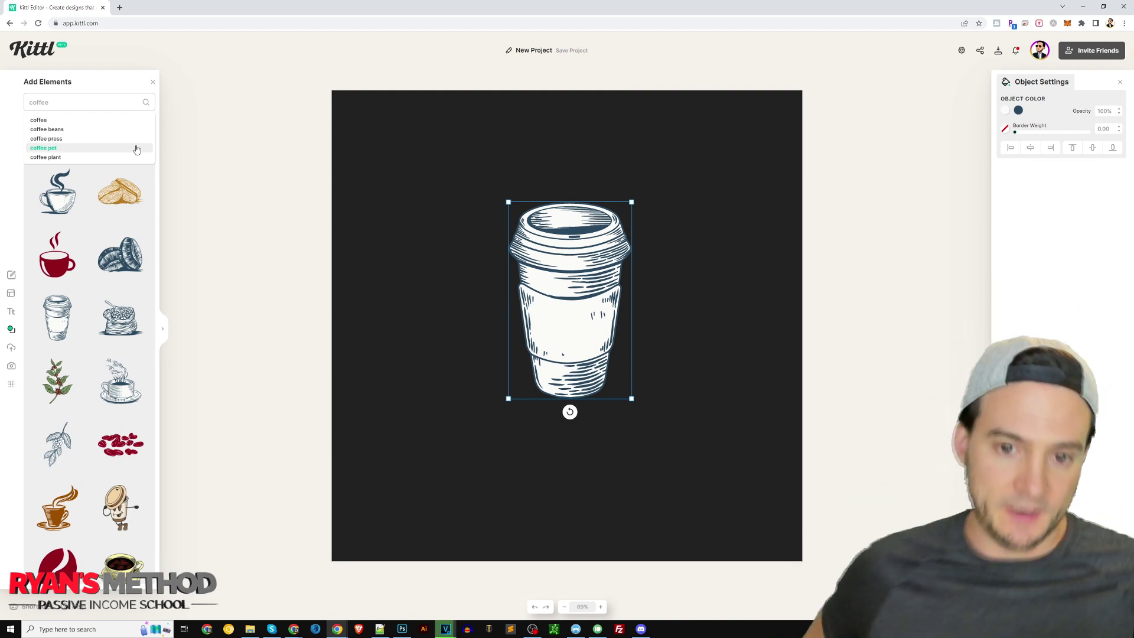
mouse_move(598, 283)
mouse_down()
mouse_move(599, 301)
mouse_move(594, 284)
mouse_up()
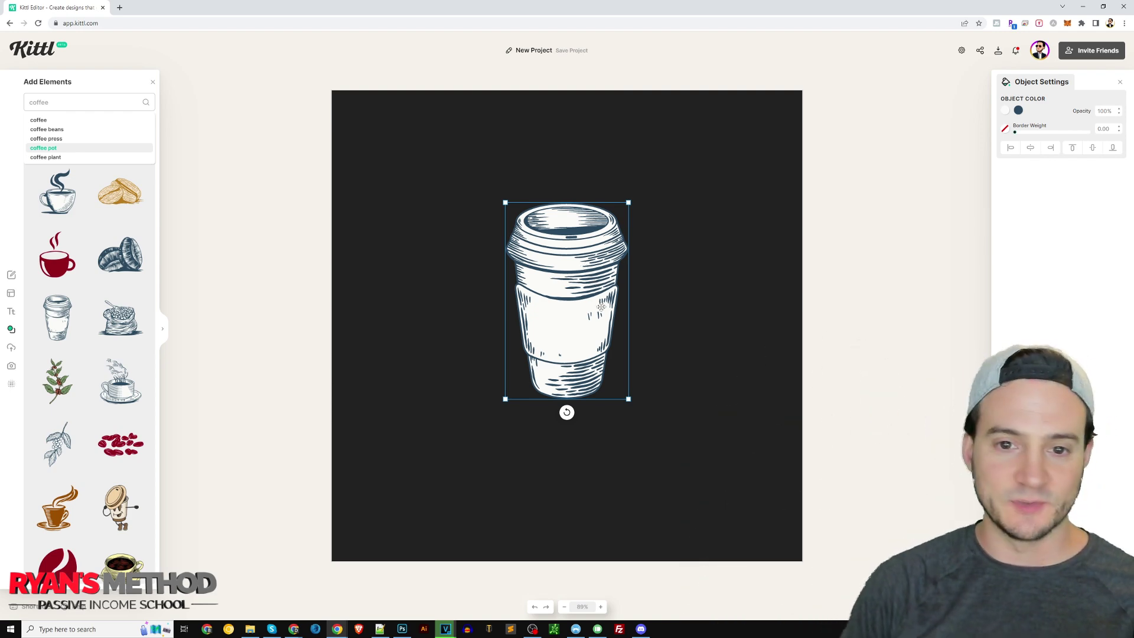
drag(578, 344, 578, 321)
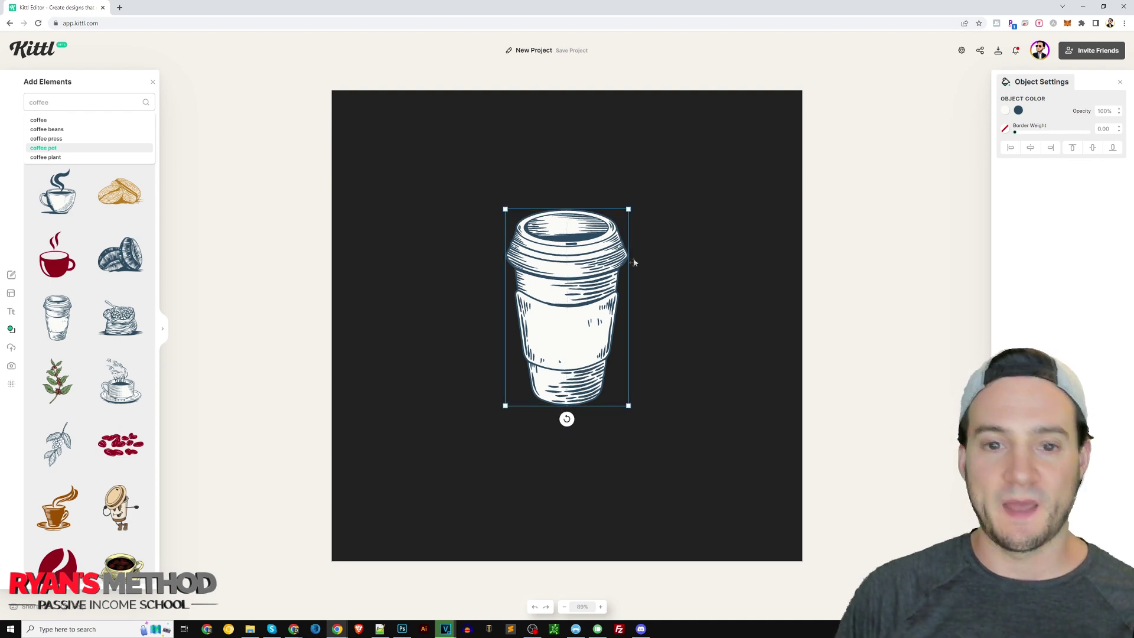
Step: Recolor the coffee cup's dark blue lines to brown hex a25d00, then shrink the cup slightly and recenter it
click(1019, 111)
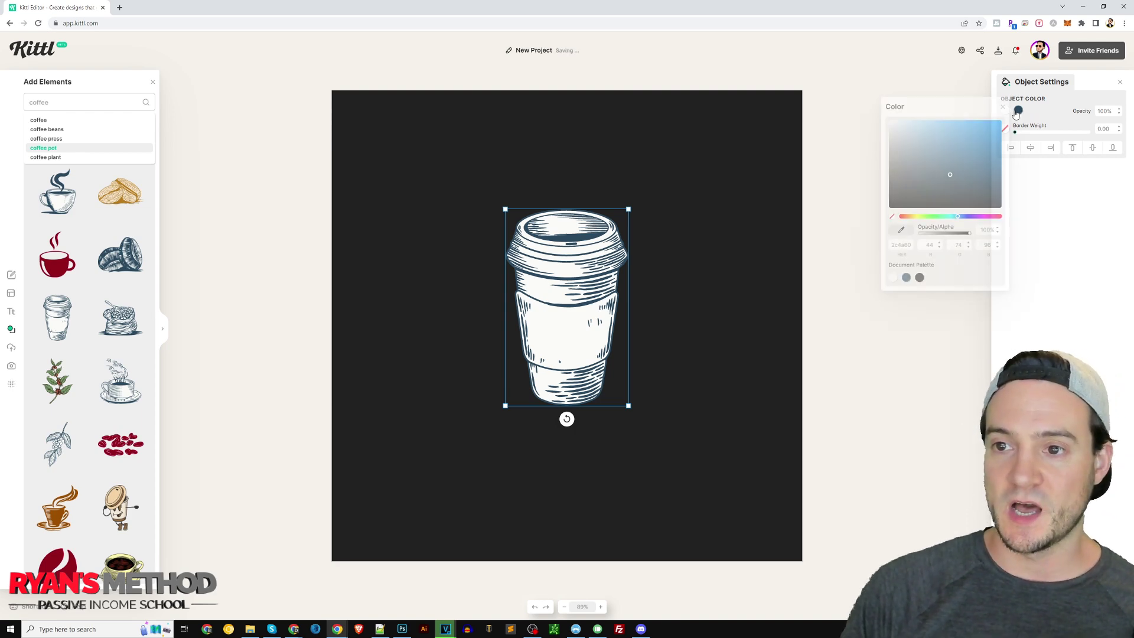
drag(952, 217, 909, 223)
drag(949, 175, 1010, 158)
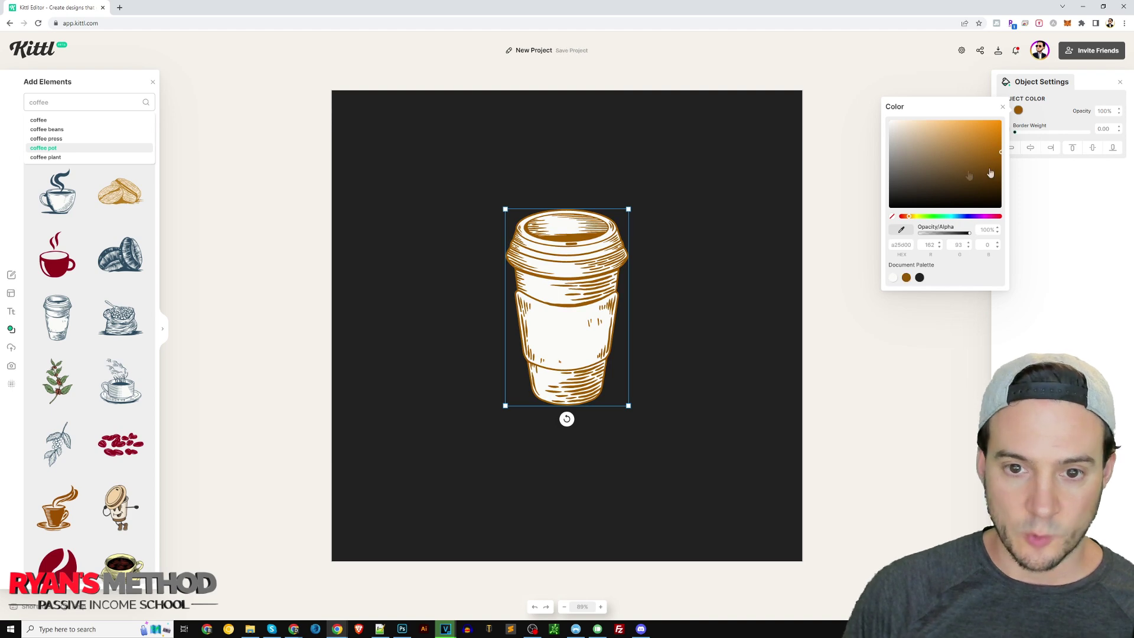
click(1056, 243)
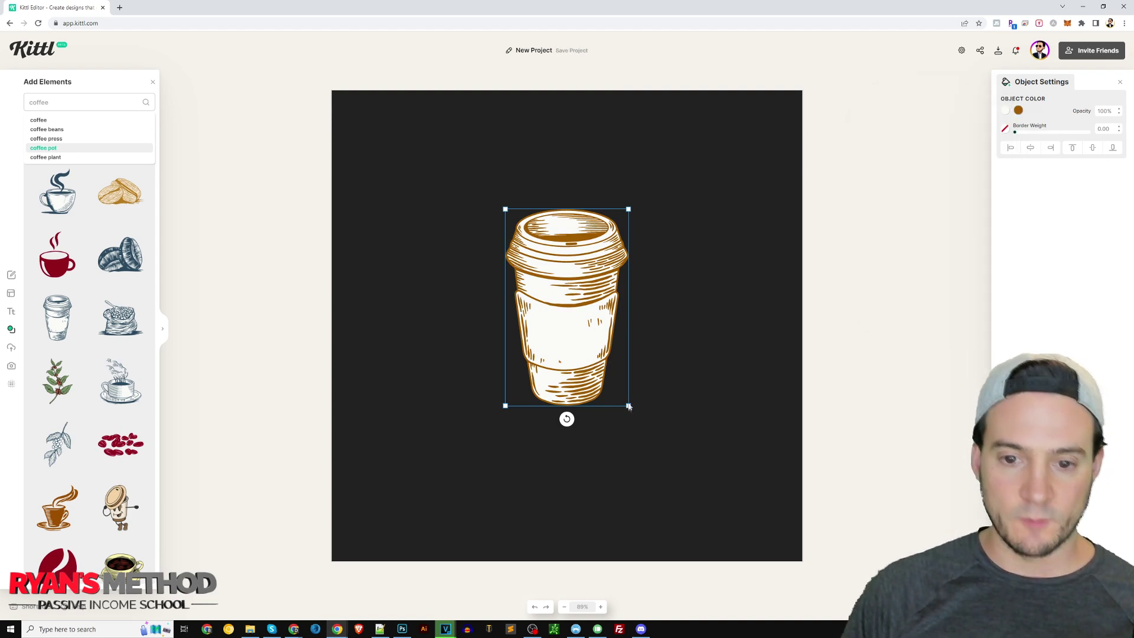
drag(628, 406, 602, 370)
mouse_move(552, 301)
mouse_down()
mouse_move(575, 309)
mouse_move(555, 309)
mouse_up()
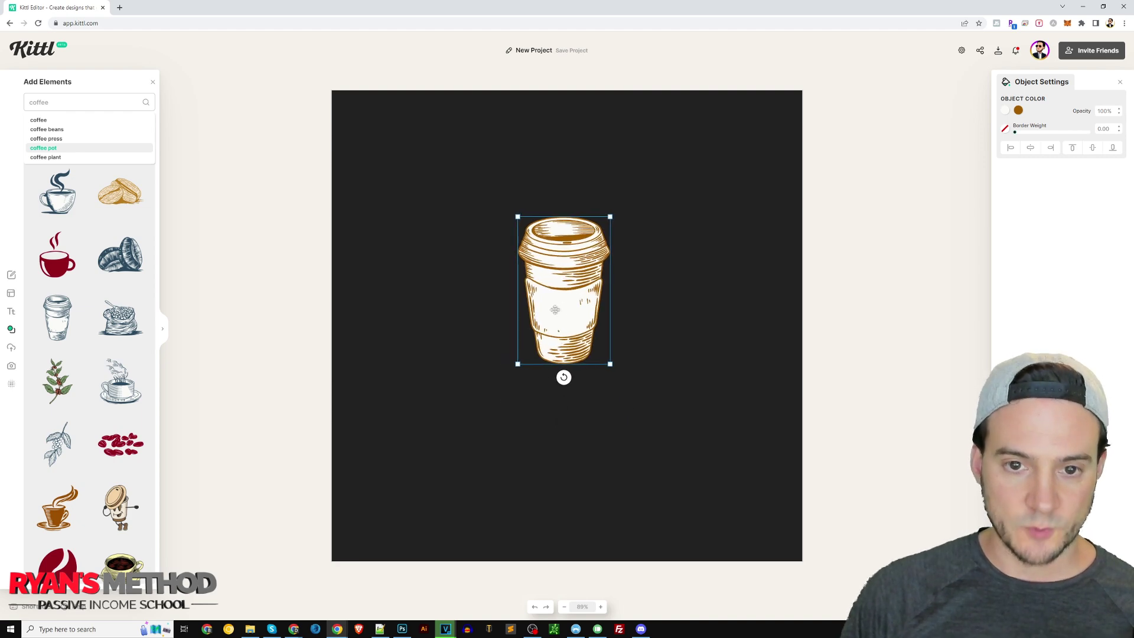
Step: Add a headline text object and place it just above the coffee cup
click(152, 83)
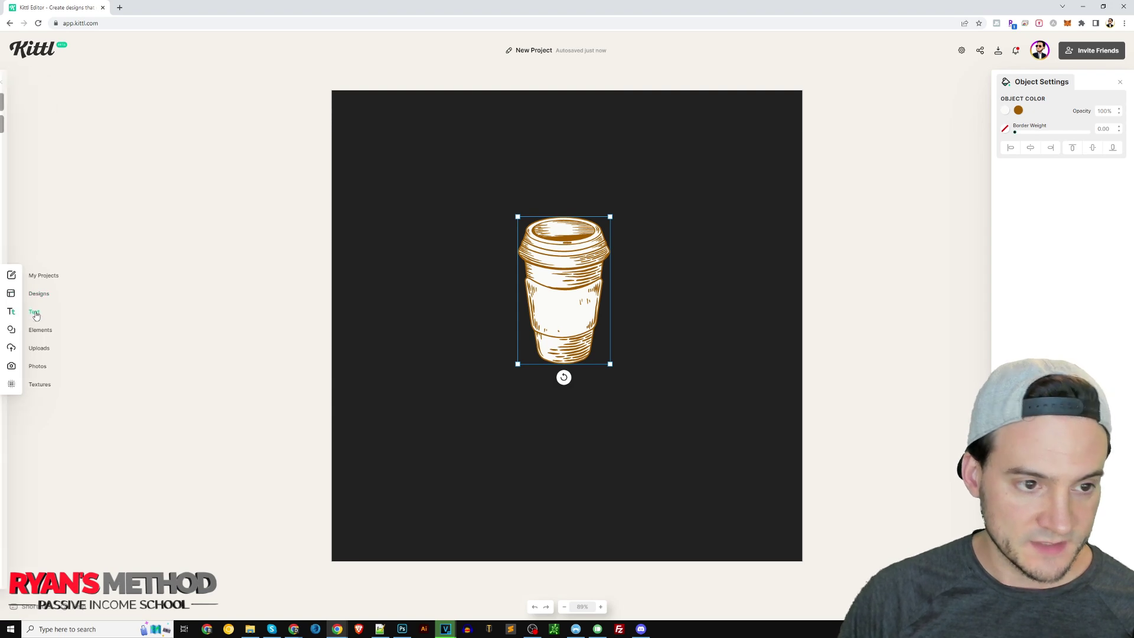
click(35, 313)
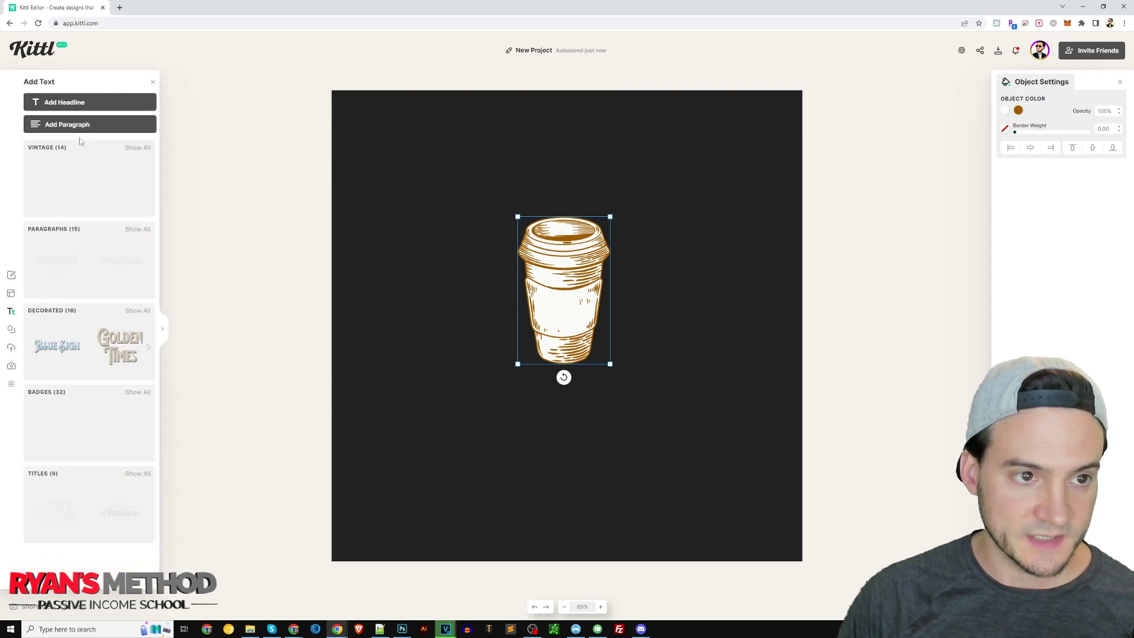
click(69, 103)
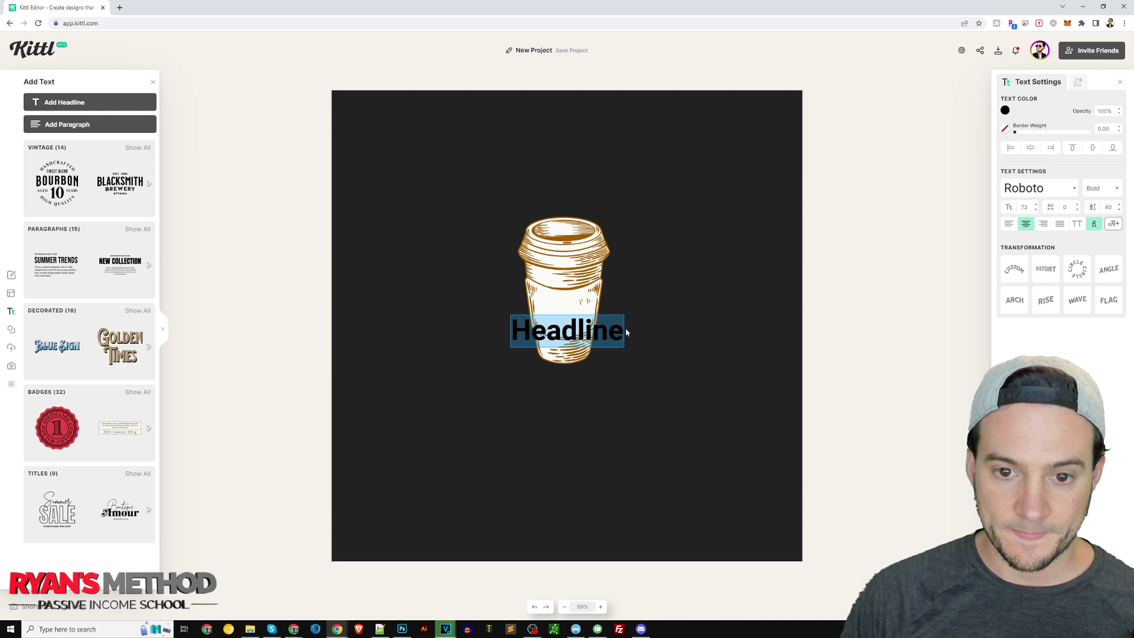
drag(609, 332, 606, 188)
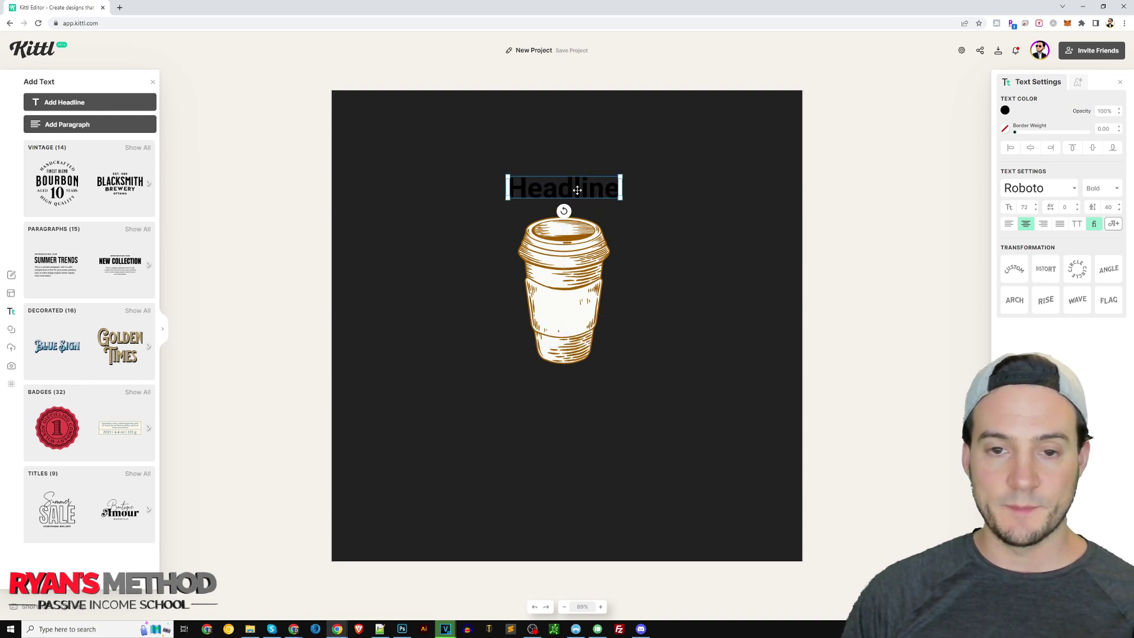
Step: Replace the headline text with "PUMPKIN" and "SPICE" on two lines and color it the palette brown a25d00
double_click(577, 190)
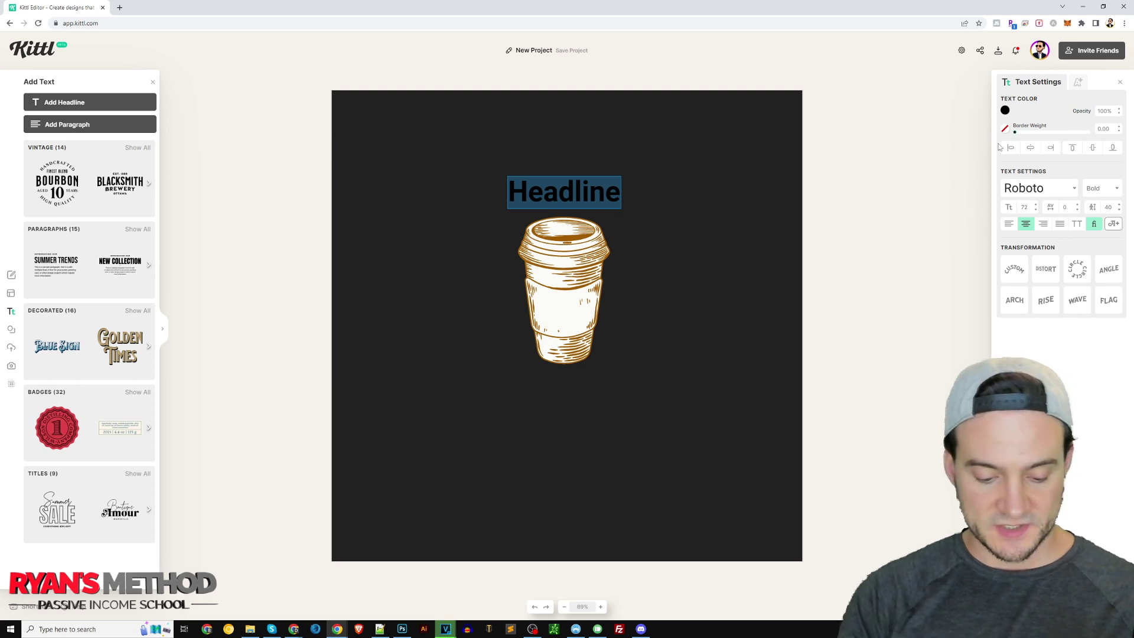
text(PUMPKIN)
key(Return)
text(SPIUC)
key(BackSpace)
key(BackSpace)
text(CE)
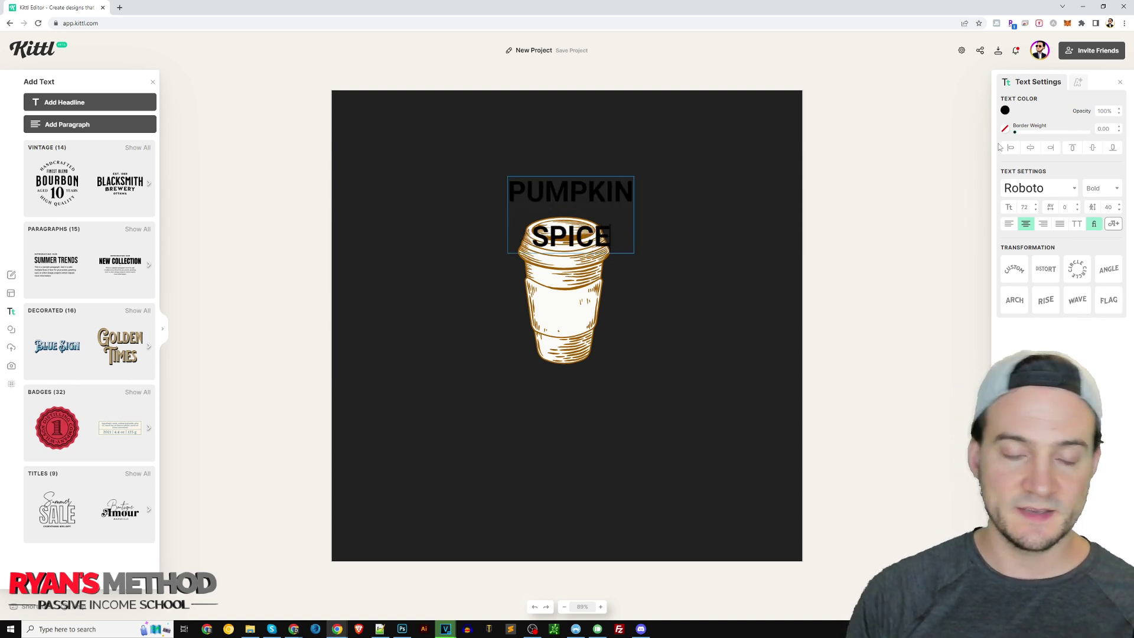
click(1005, 111)
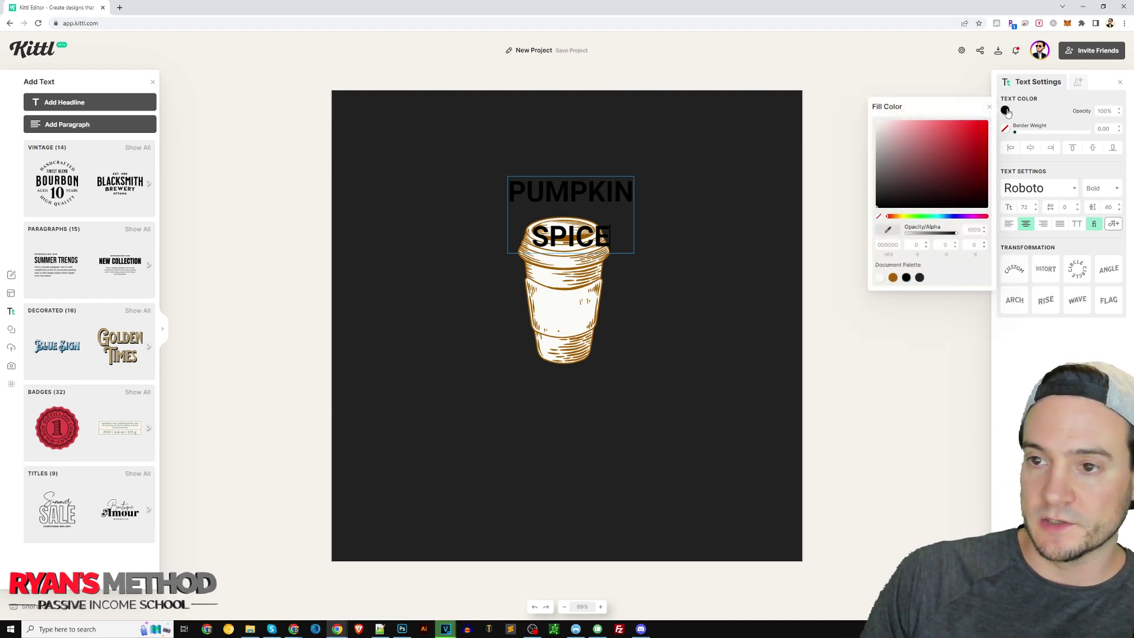
click(892, 278)
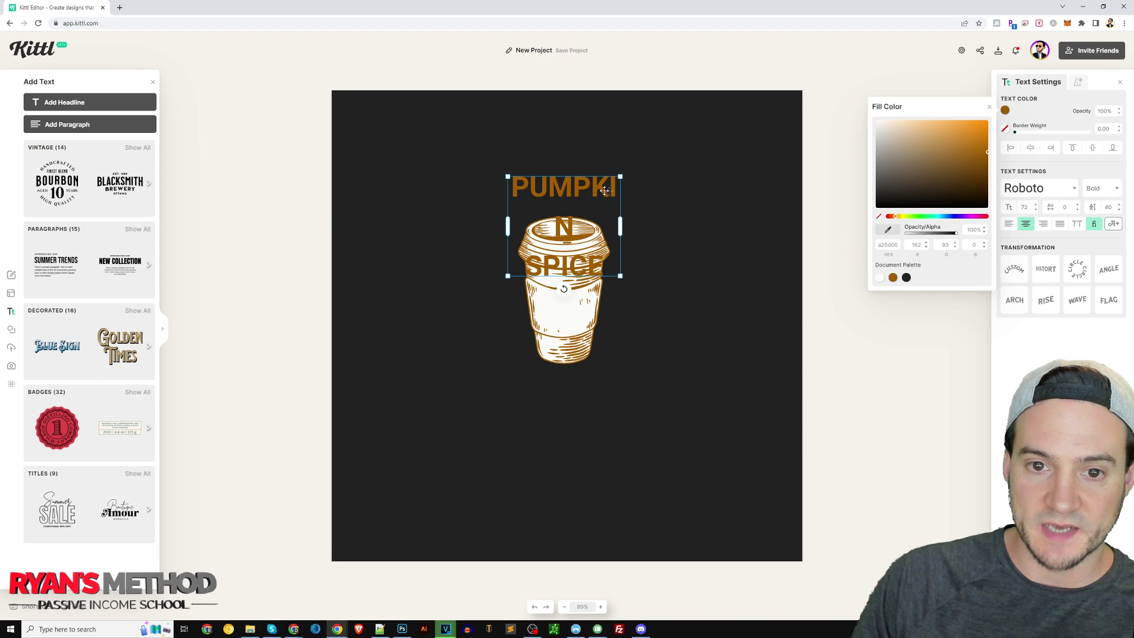
Step: Widen the "PUMPKIN SPICE" text box and bend the text over the cup with the Circle transformation
drag(620, 225, 634, 181)
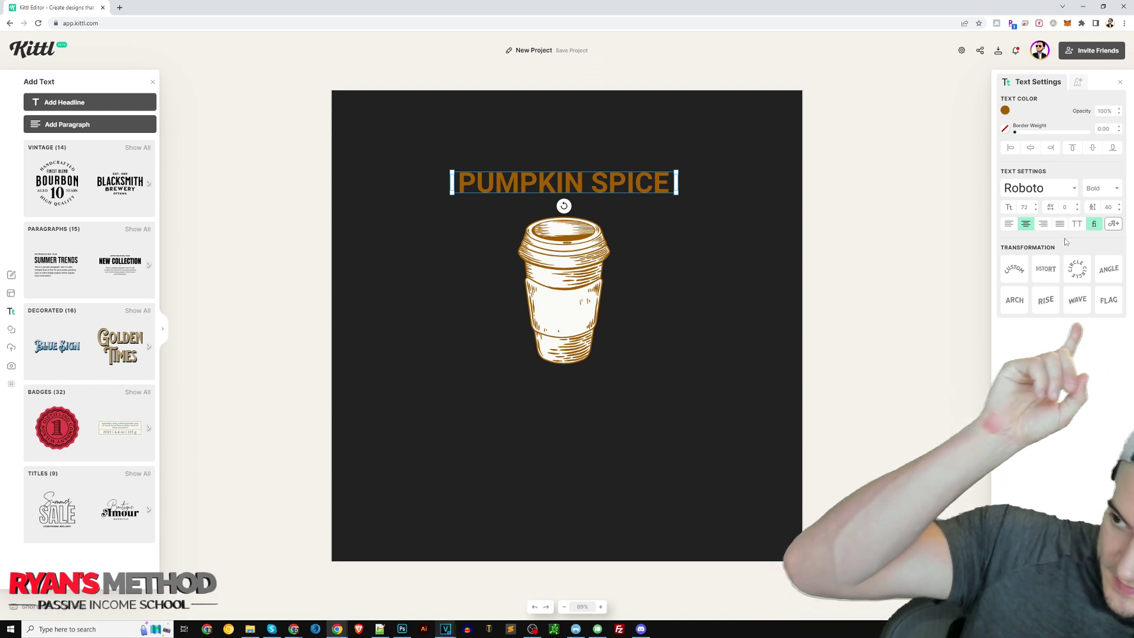
click(1078, 268)
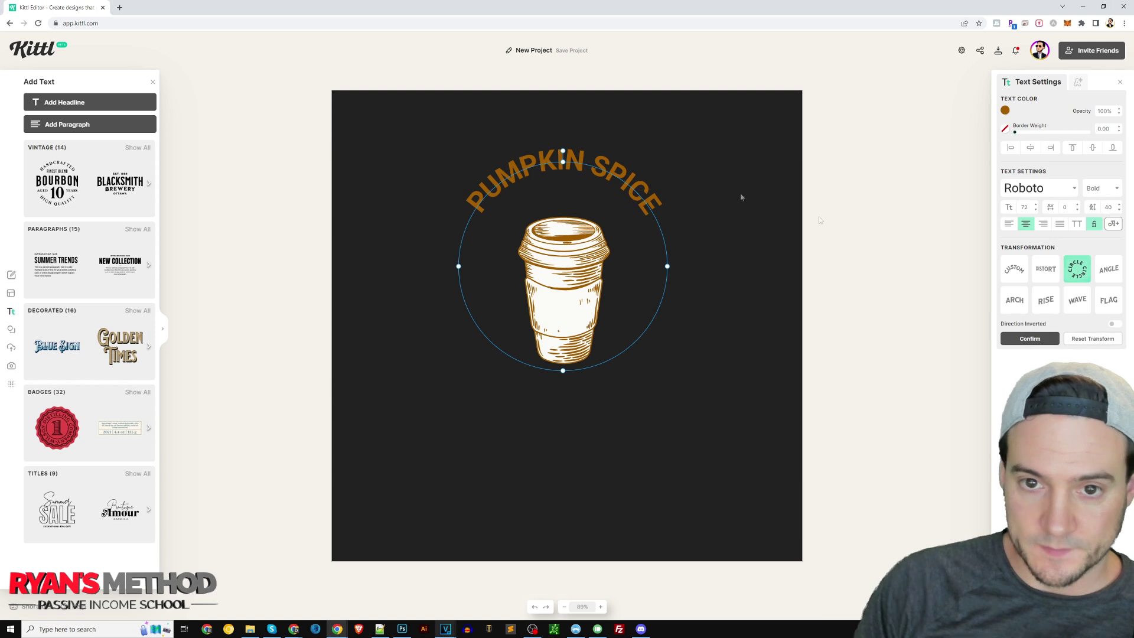
click(659, 232)
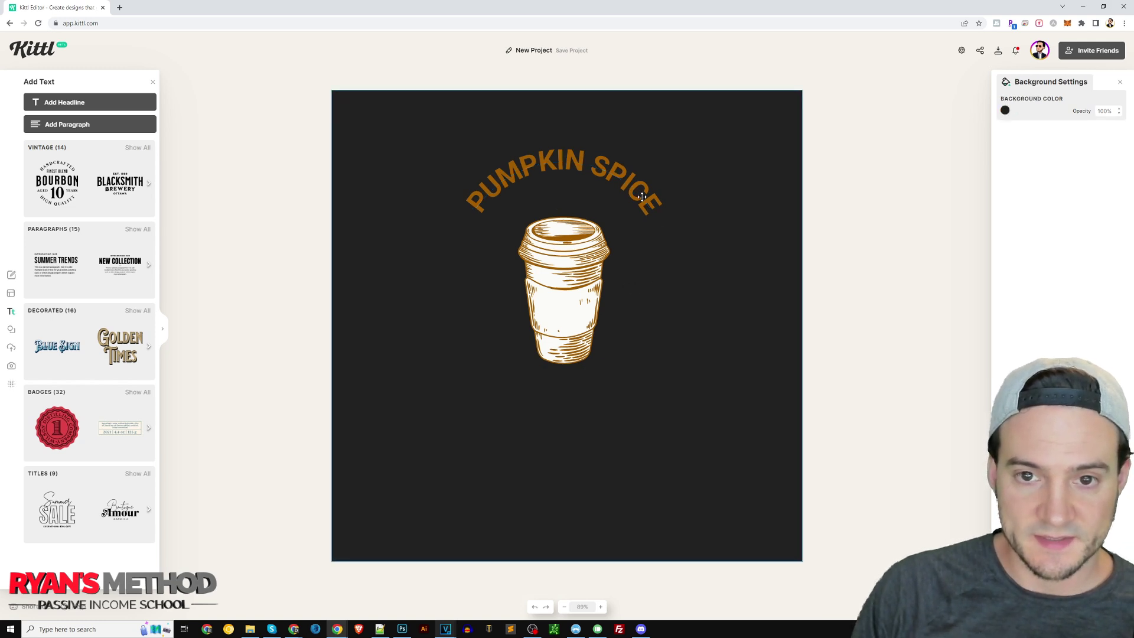
Step: Set the curved "PUMPKIN SPICE" text to font size 110 and move it slightly higher over the cup
click(643, 217)
double_click(630, 191)
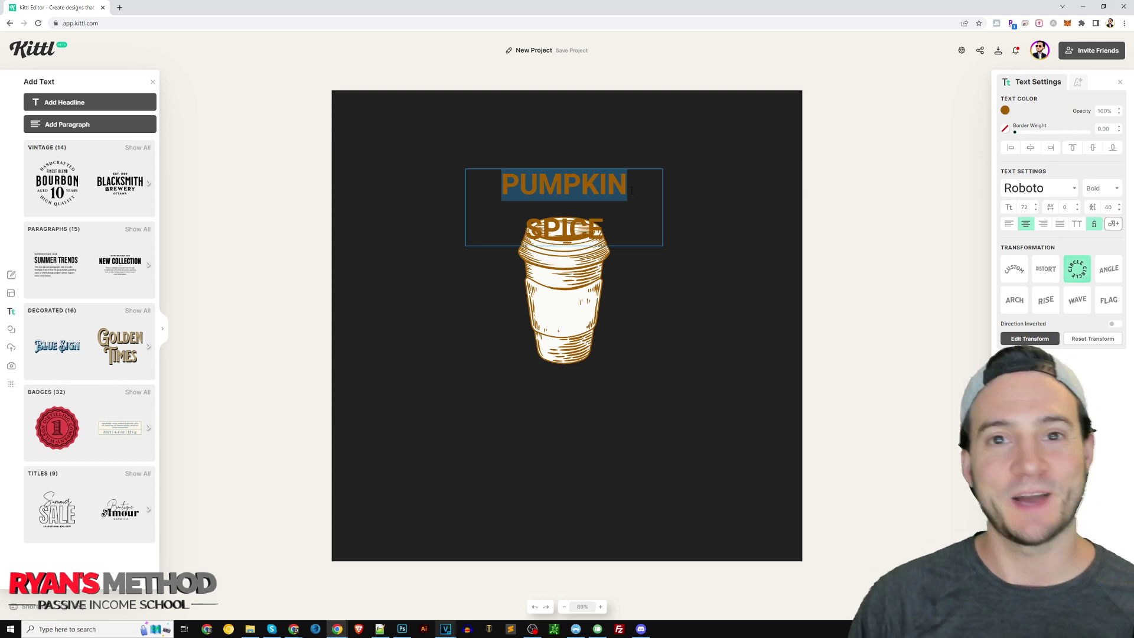
key(ctrl+a)
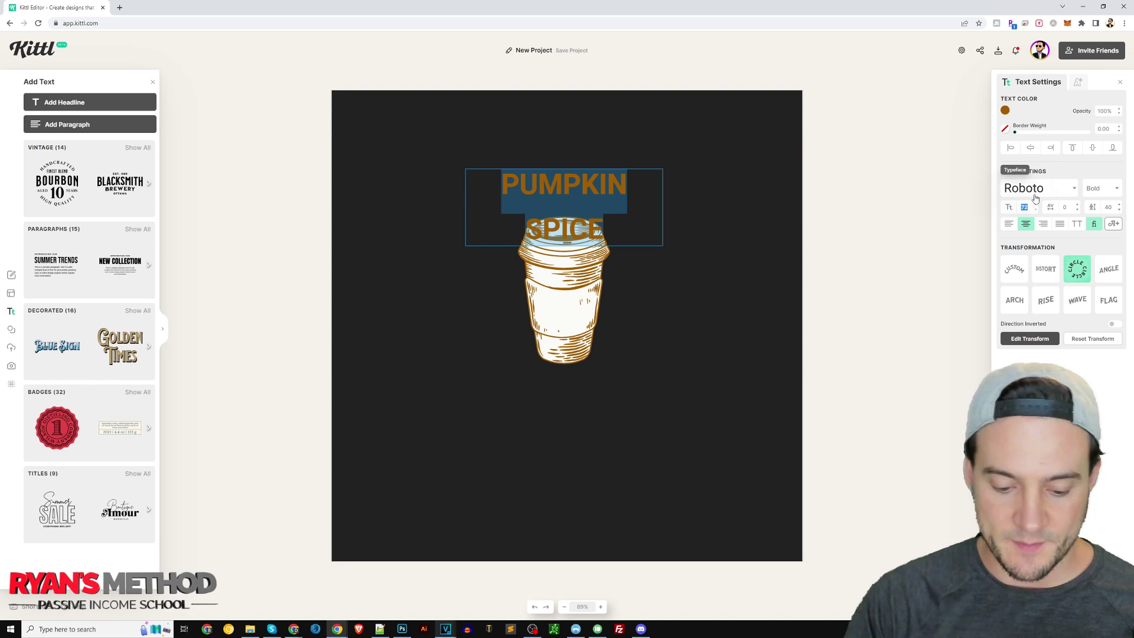
key(Escape)
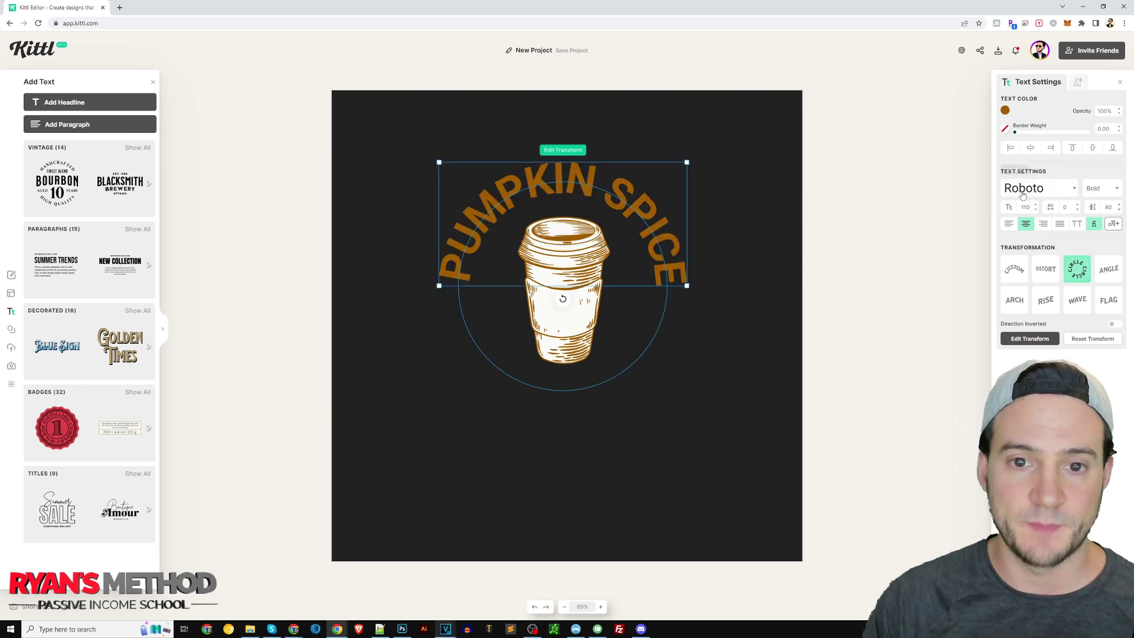
click(933, 219)
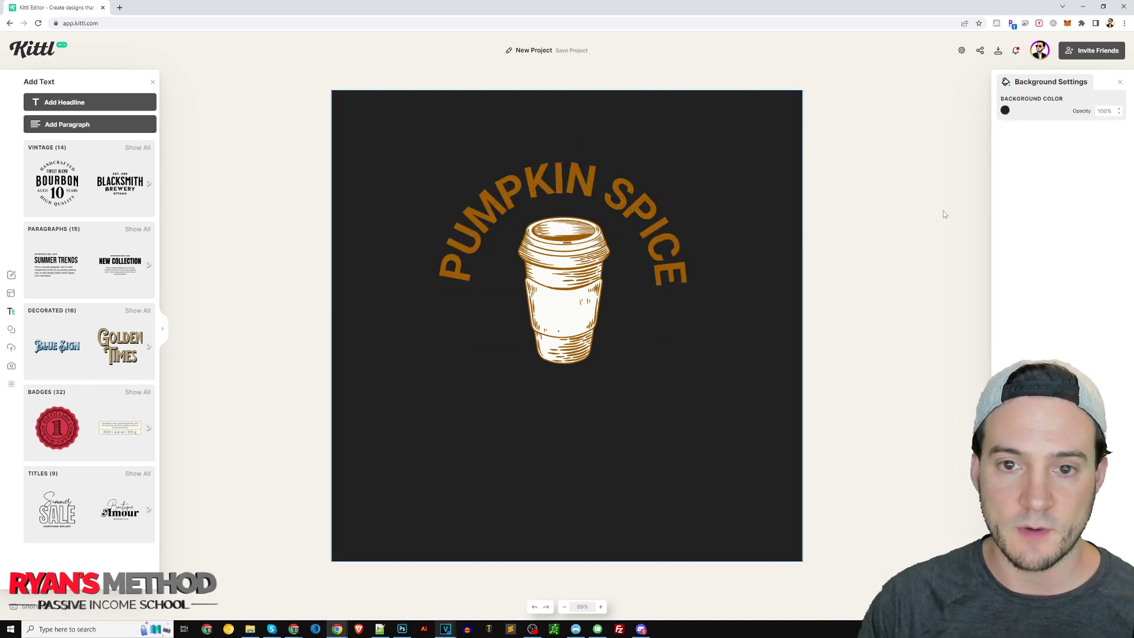
click(648, 208)
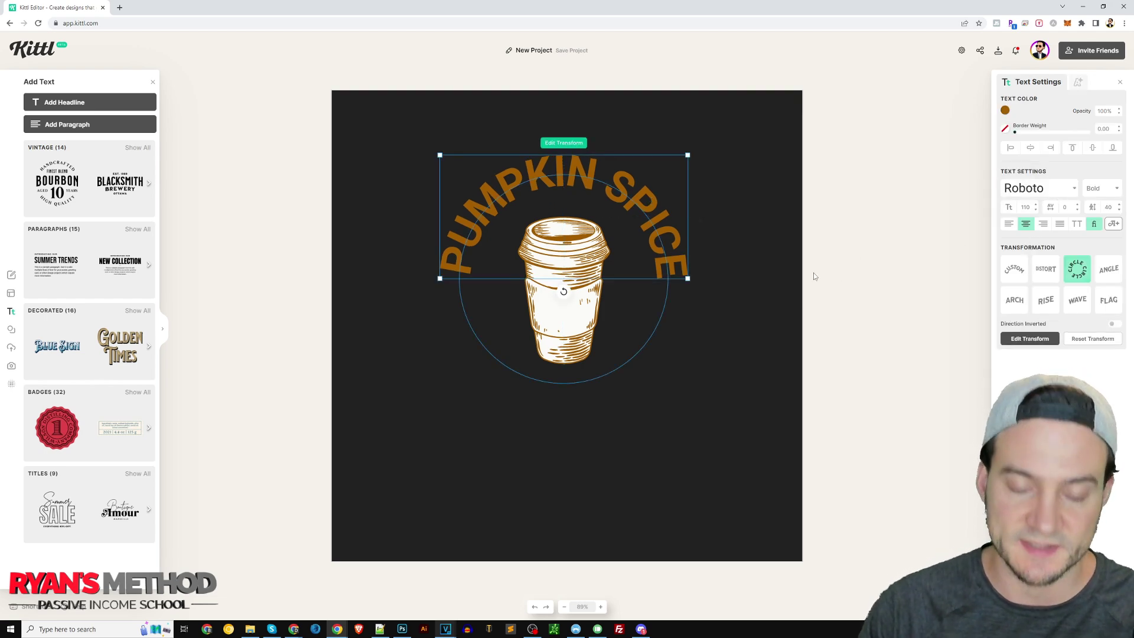
click(863, 254)
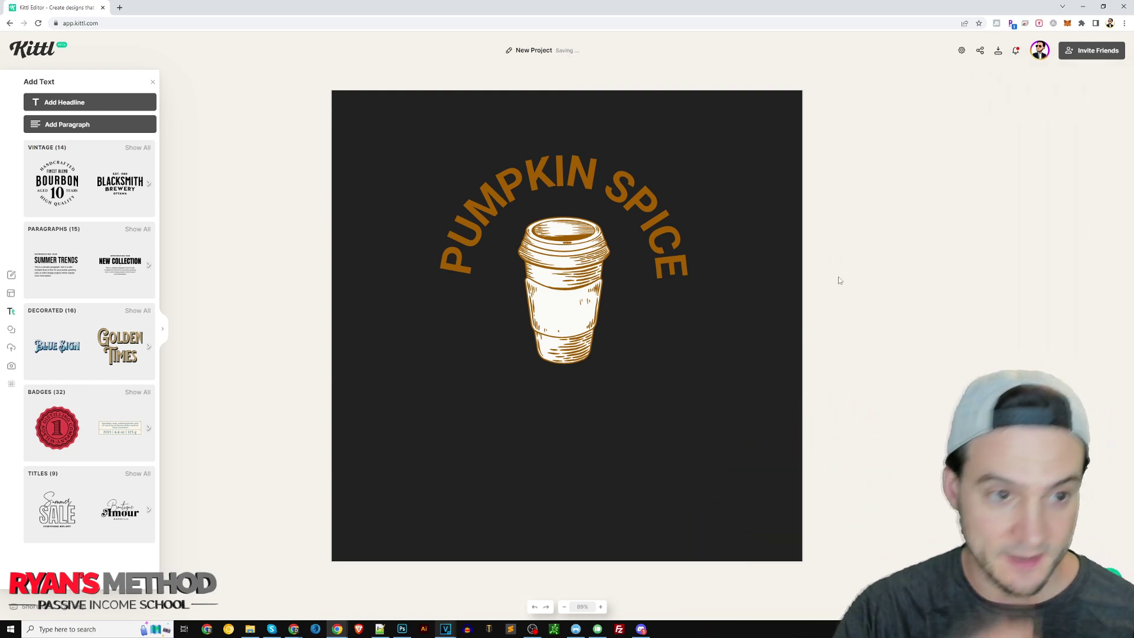
Step: Duplicate the curved "PUMPKIN SPICE" text and place the copy, with its direction inverted, around the lower part of the cup
click(82, 104)
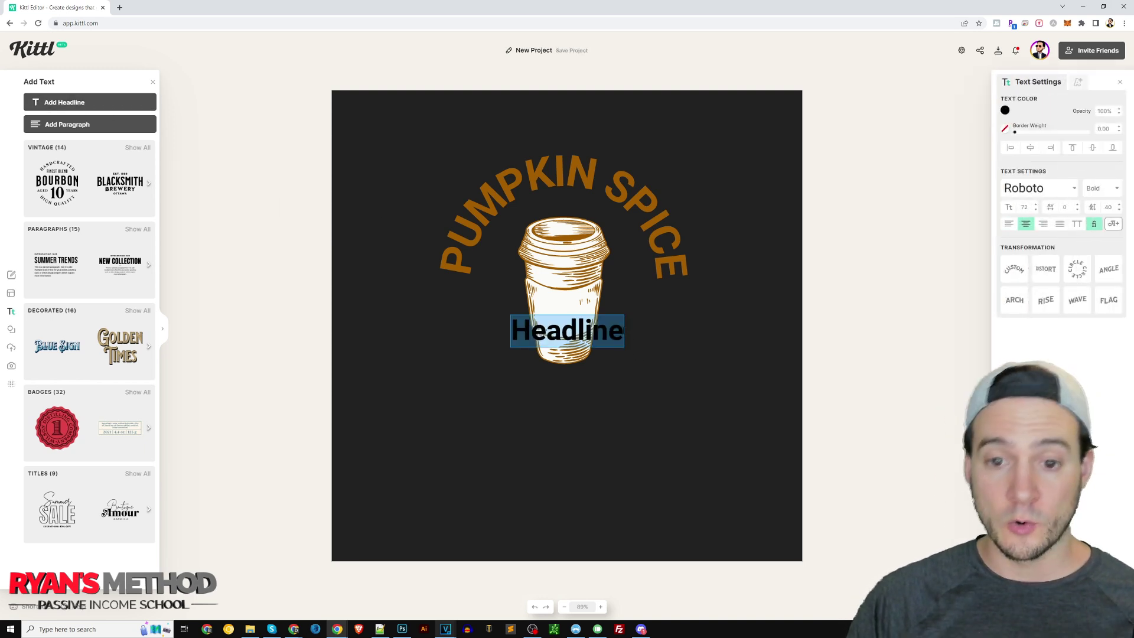
key(Delete)
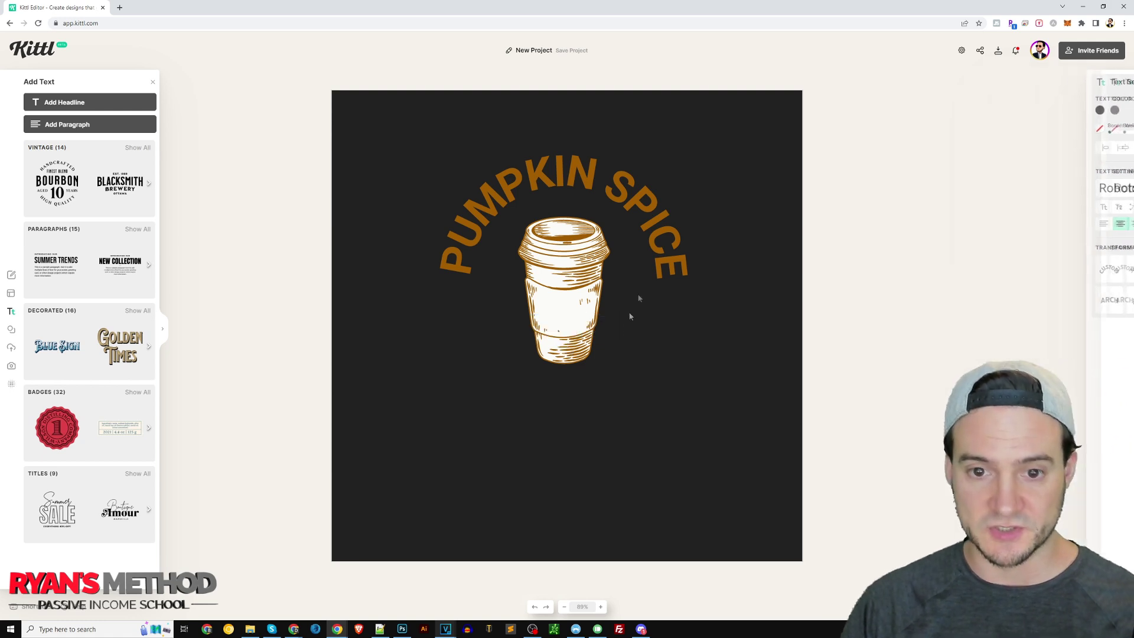
click(670, 242)
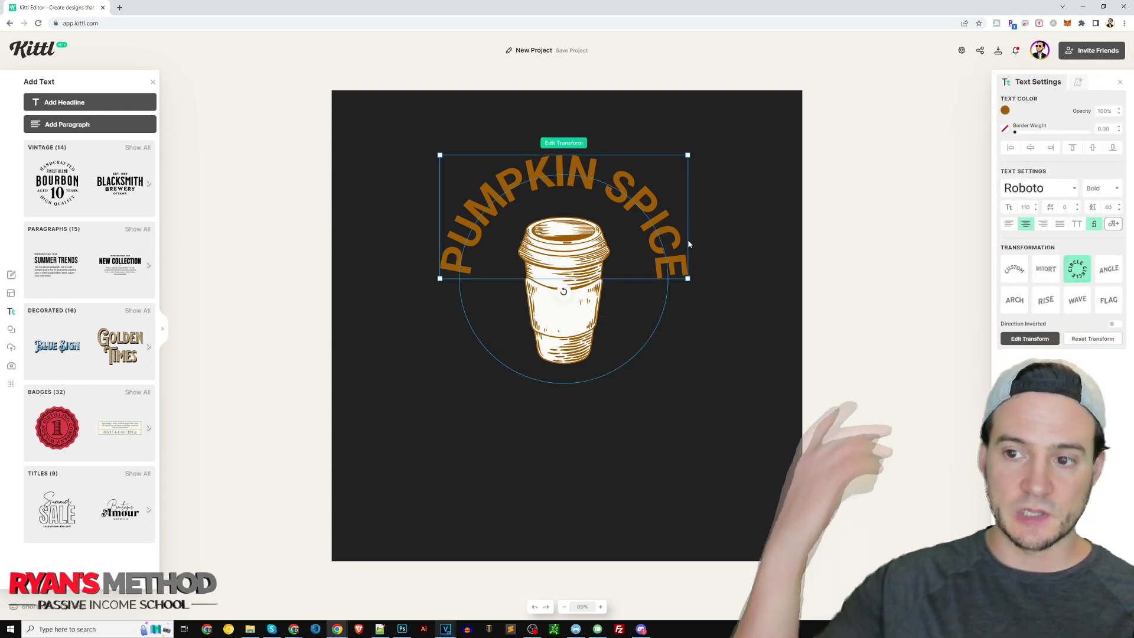
key(ctrl+v)
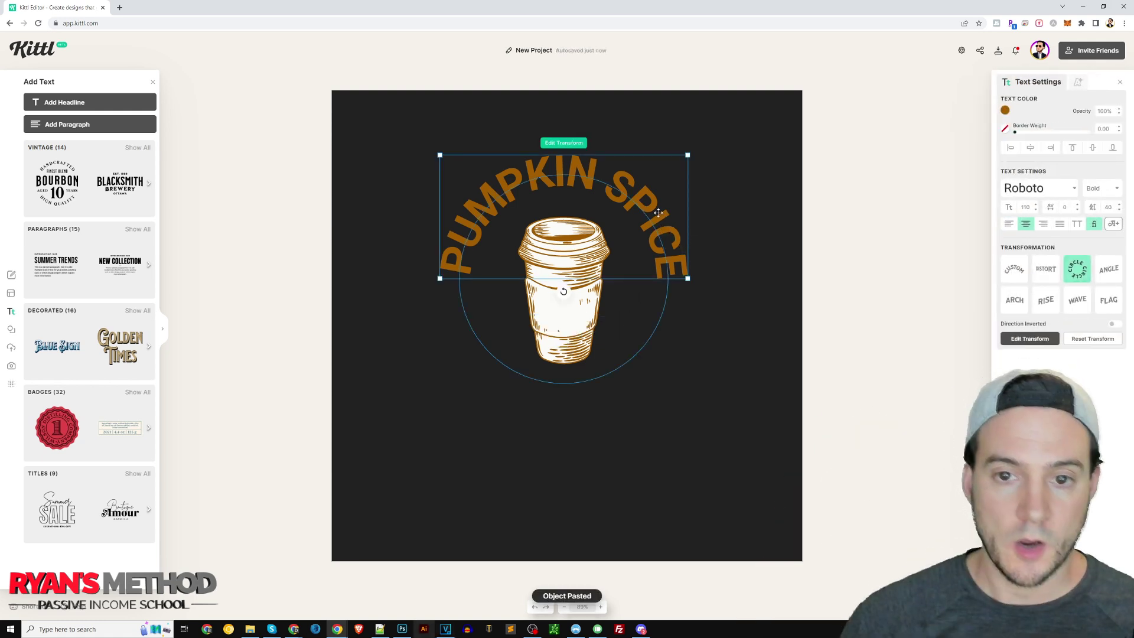
drag(658, 213, 659, 374)
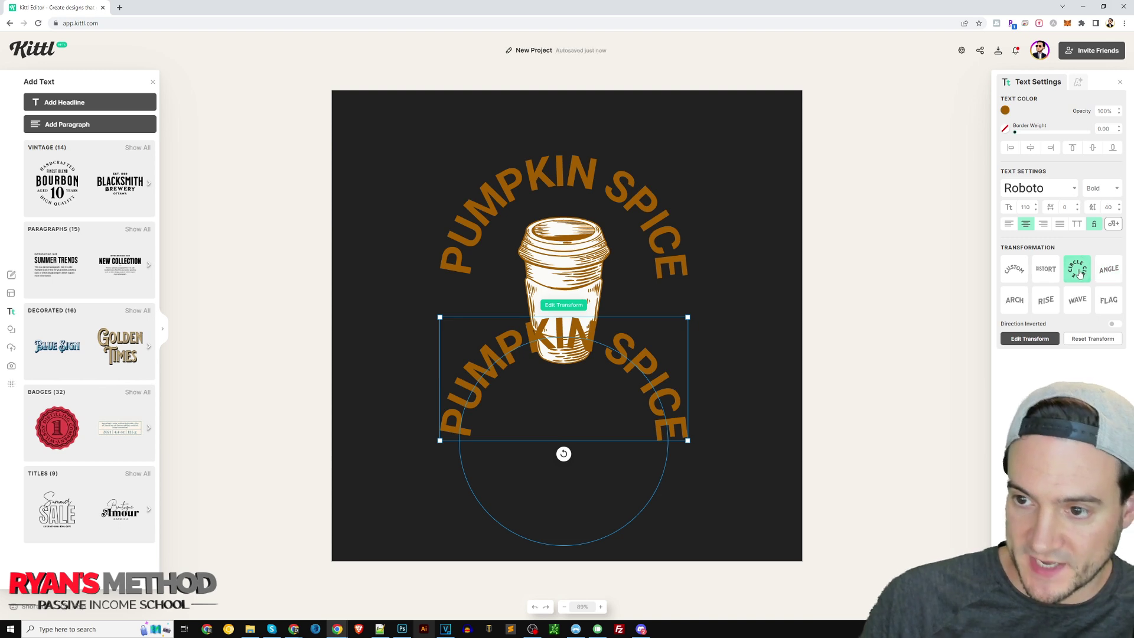
click(1115, 325)
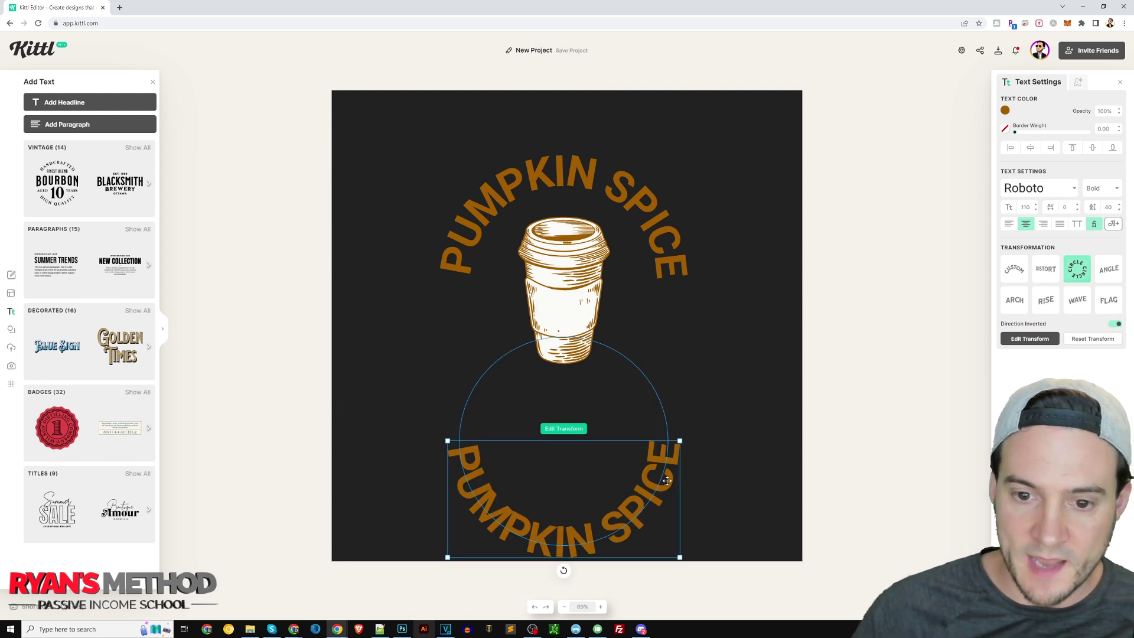
drag(664, 494, 660, 355)
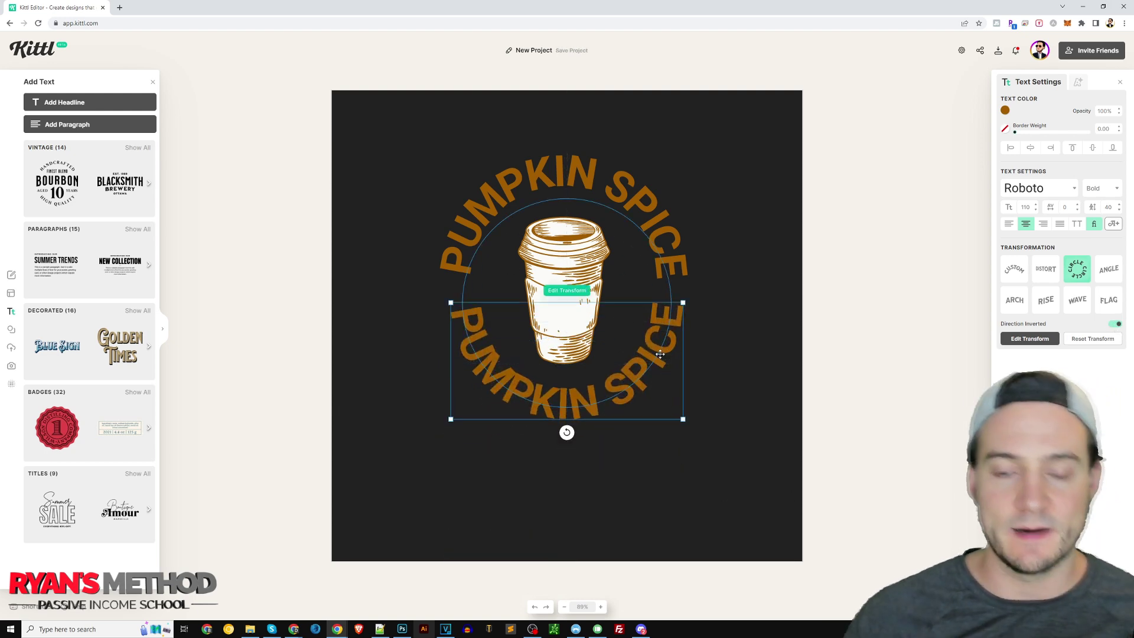
Step: Reduce the font size of the lower curved text to 80
double_click(633, 374)
key(ctrl+a)
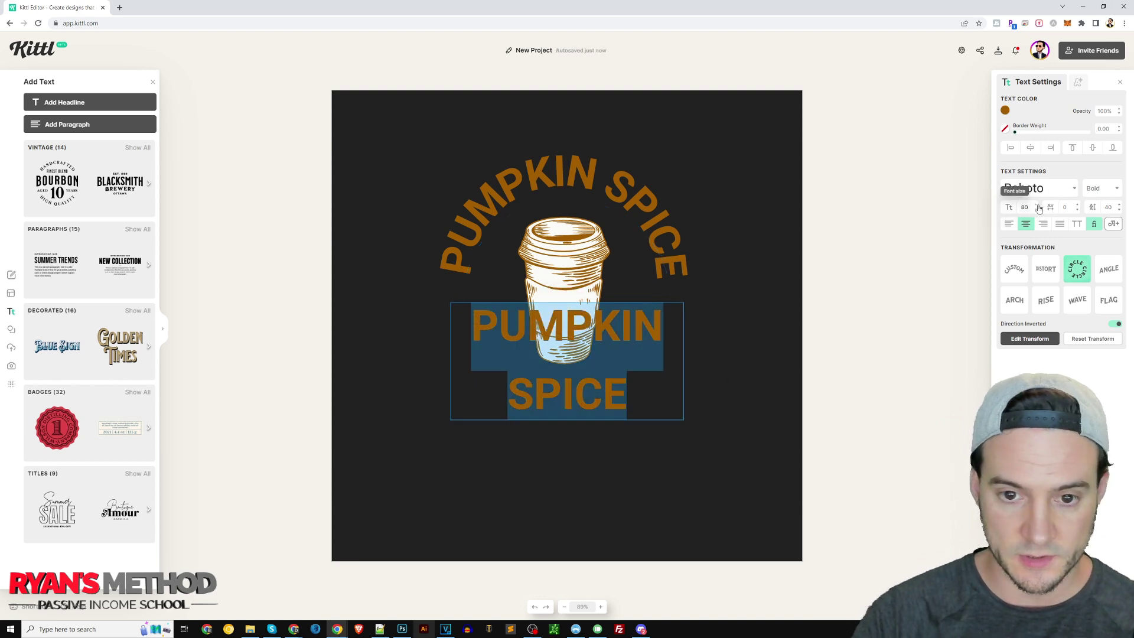
click(607, 356)
Step: Replace the lower curved text with "AND EVERYTHING NICE"
double_click(608, 397)
key(ctrl+a)
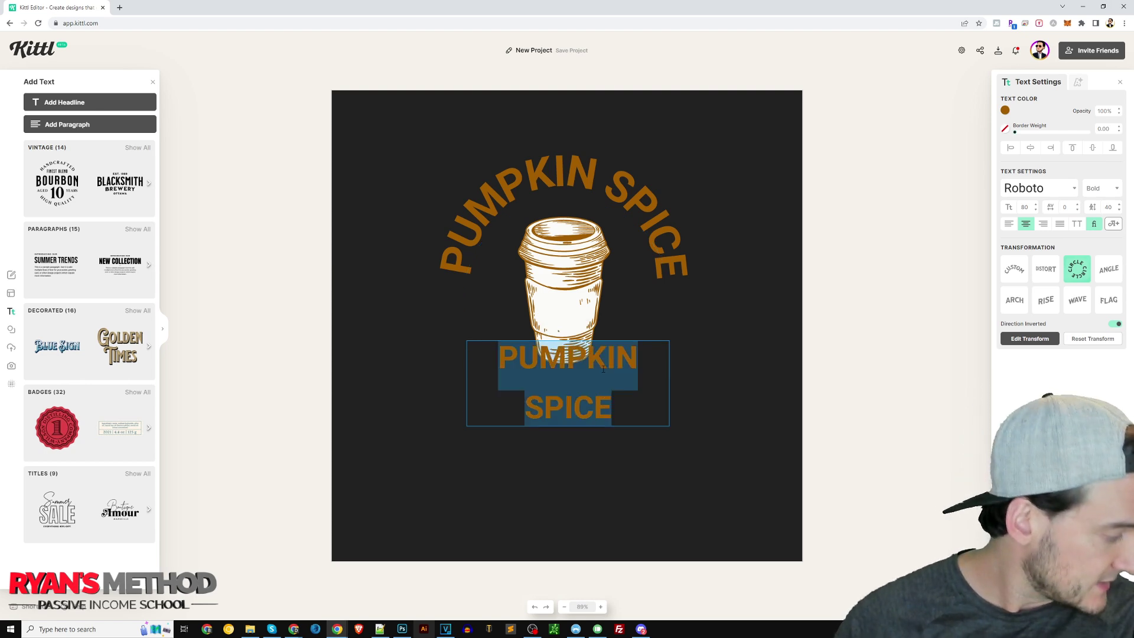
text(AND EVERYTHING NICE)
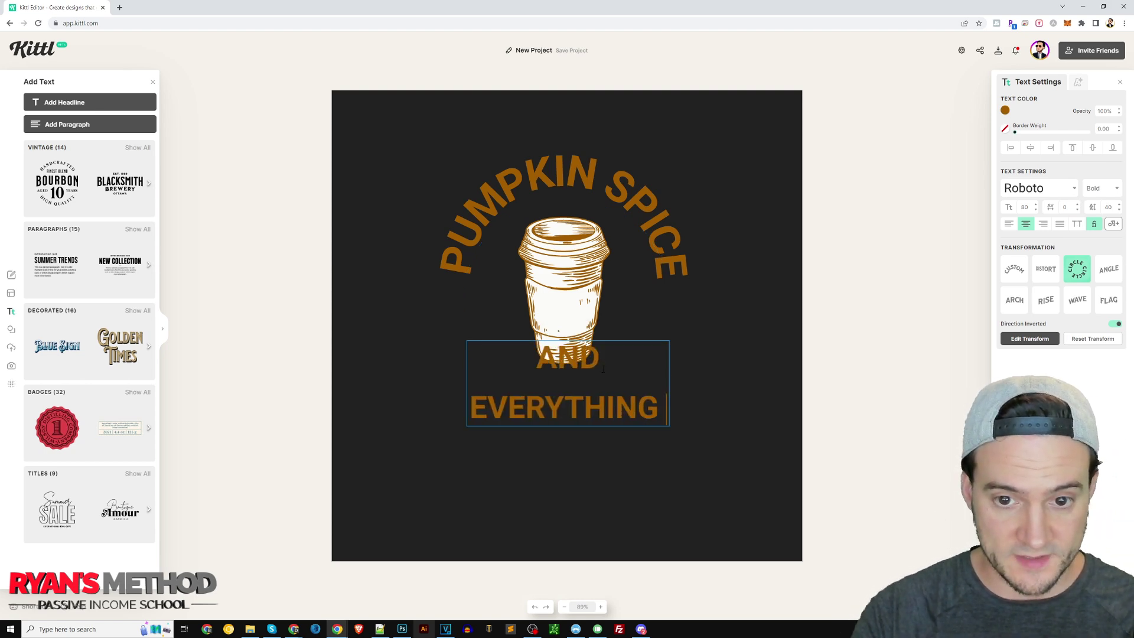
key(Return)
key(BackSpace)
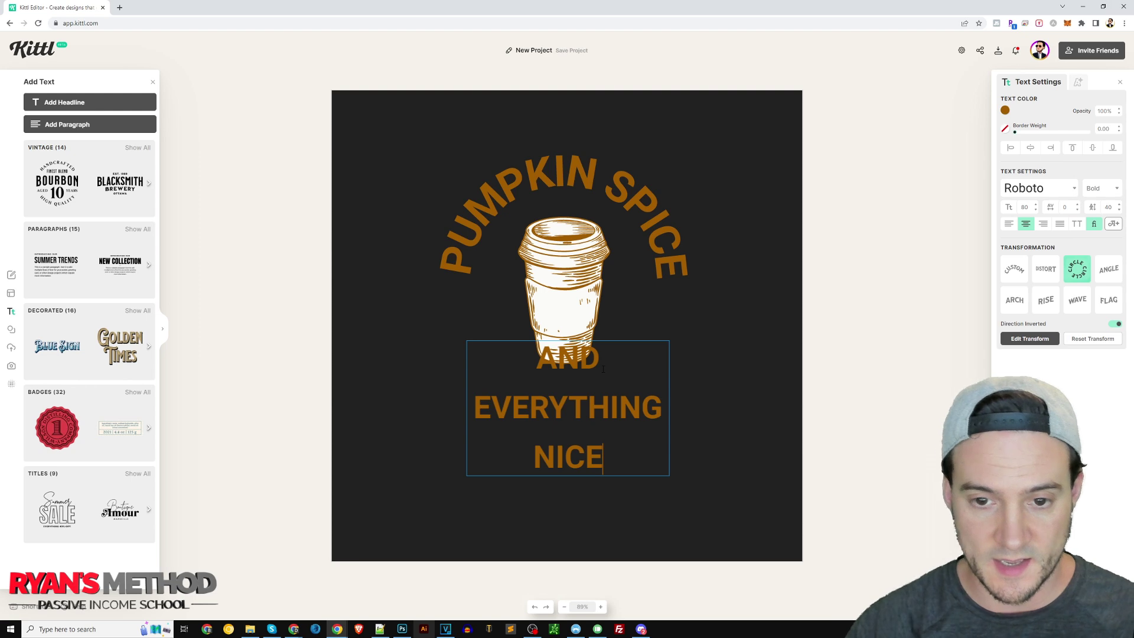
click(908, 355)
Step: Align the "AND EVERYTHING NICE" arc under the cup and scale it up slightly to font size 83
drag(668, 348, 665, 351)
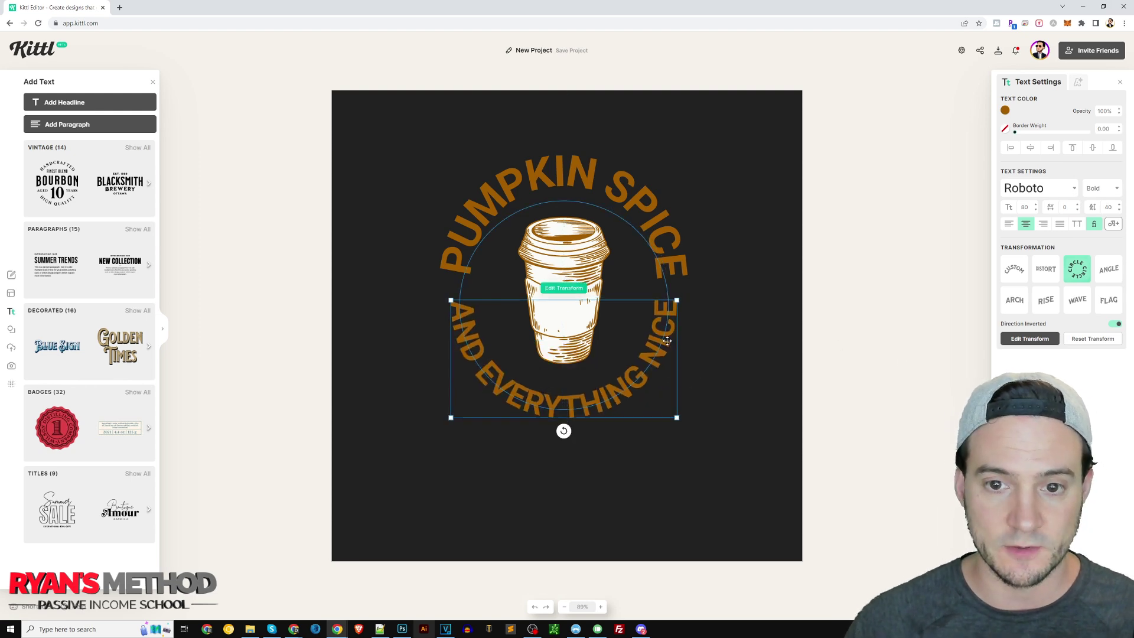
drag(677, 418, 682, 420)
drag(654, 378, 654, 378)
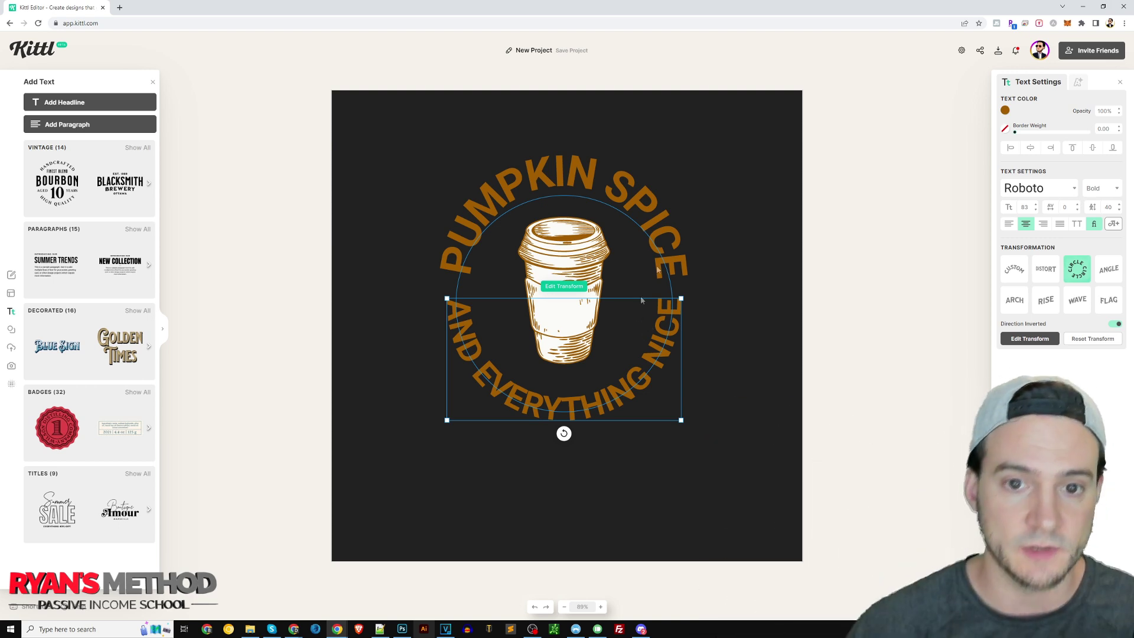
click(632, 192)
double_click(652, 188)
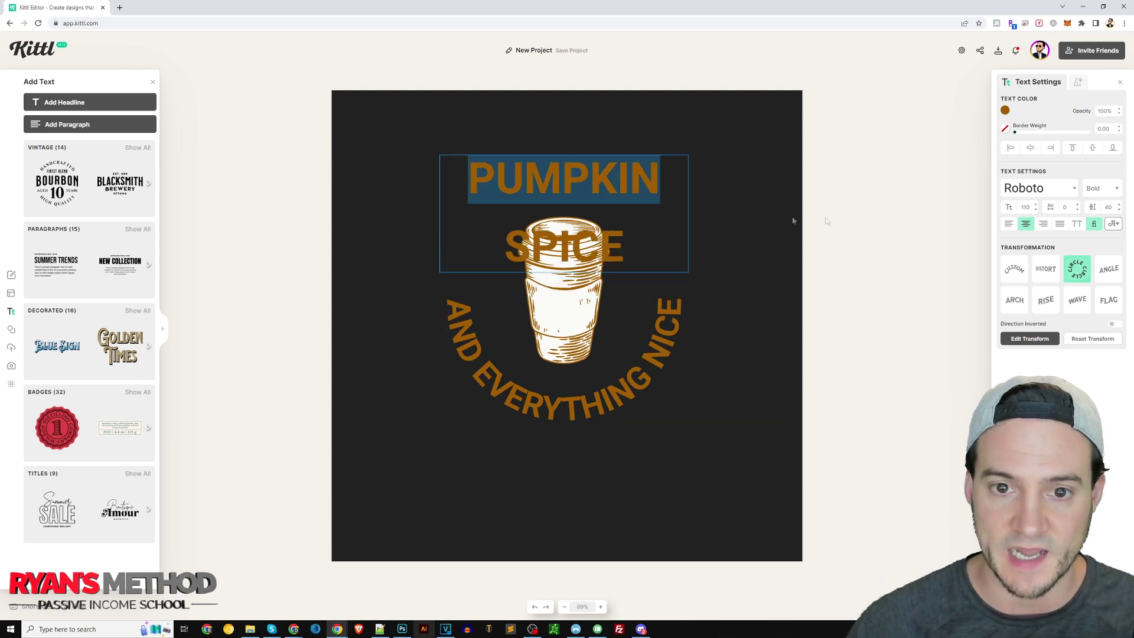
key(Escape)
click(664, 302)
double_click(664, 302)
key(Escape)
double_click(652, 325)
key(Escape)
Step: Scale the "AND EVERYTHING NICE" arc down to font size 79 and reposition it around the lower part of the cup
drag(683, 422, 675, 392)
drag(629, 362, 637, 368)
drag(674, 418, 678, 415)
drag(638, 367, 651, 336)
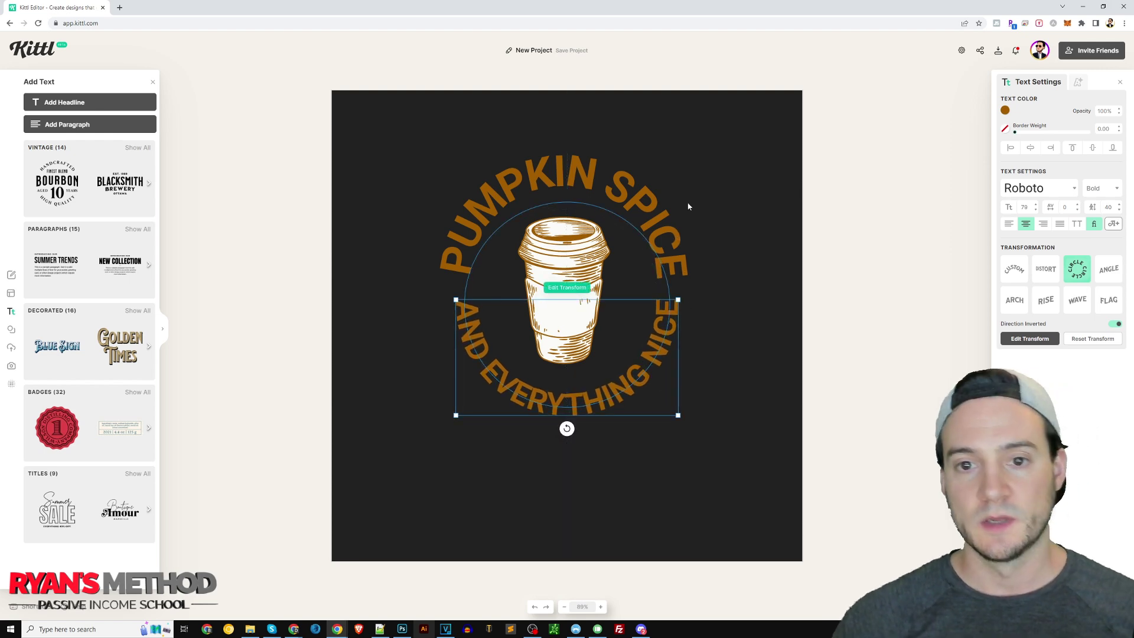
Step: Try the Sunship and Adventurer 01 typefaces on the "PUMPKIN SPICE" arc and settle on Adventurer 06
click(668, 207)
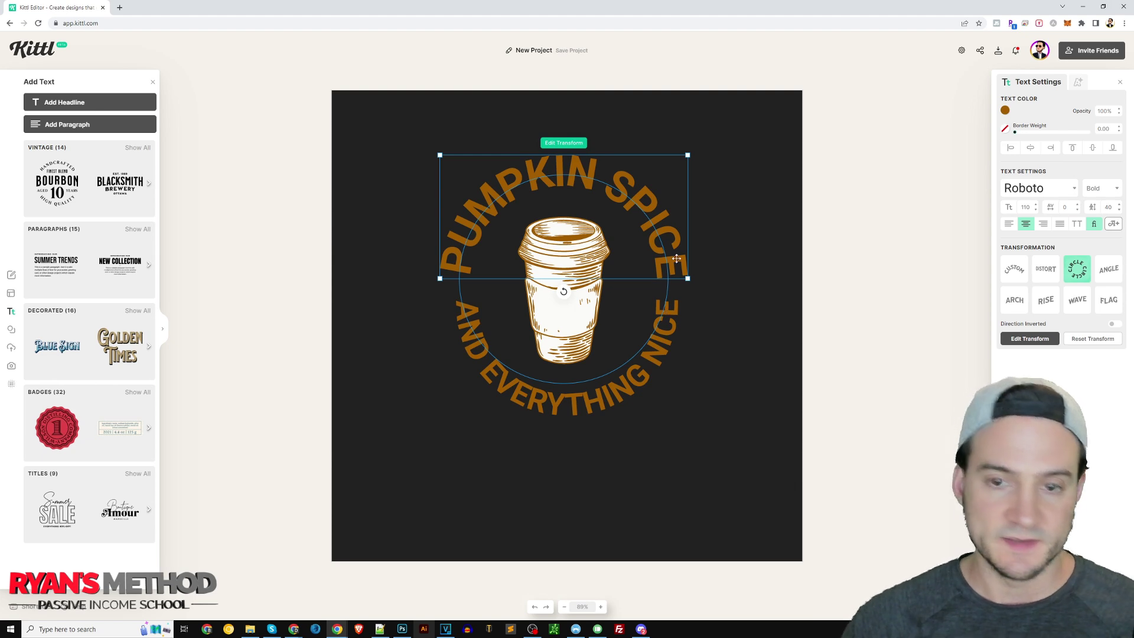
double_click(672, 169)
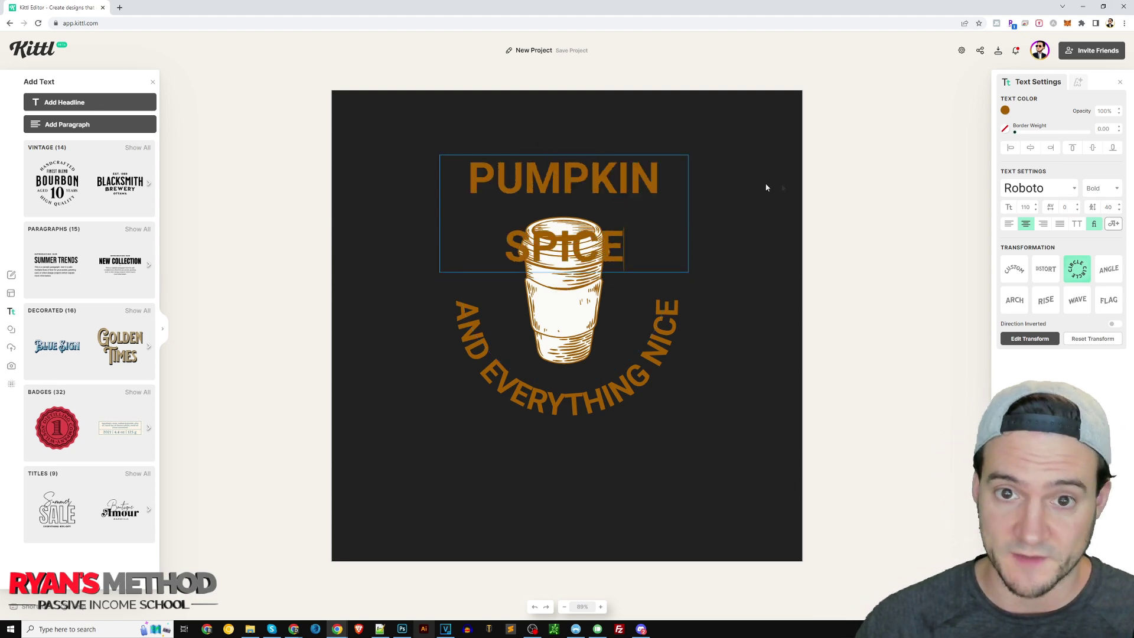
key(ctrl+a)
click(1069, 190)
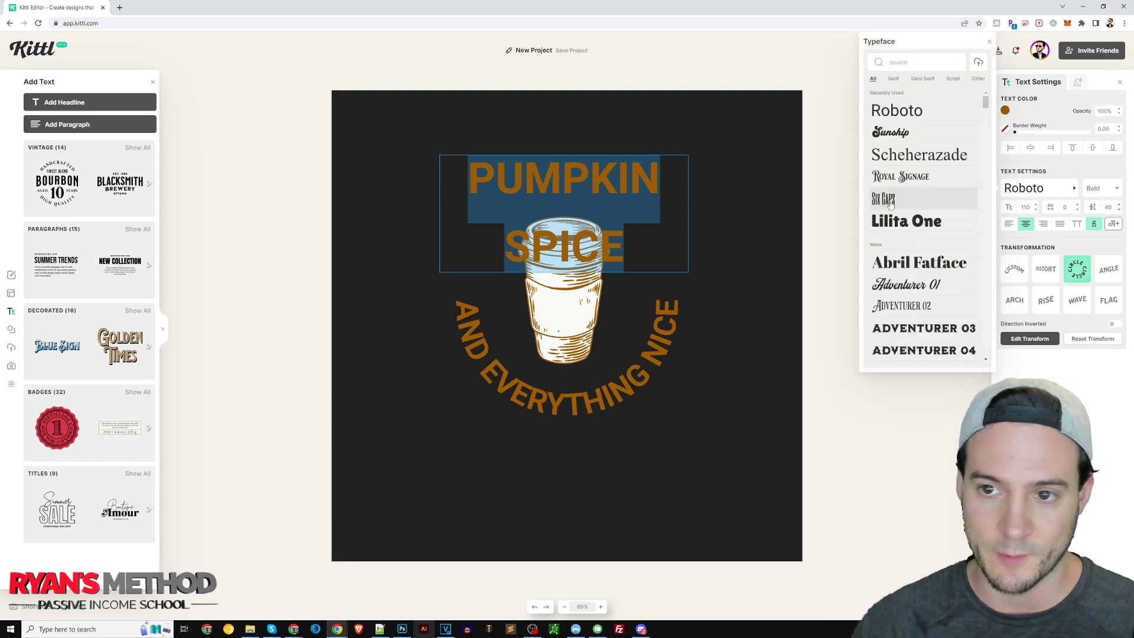
click(904, 136)
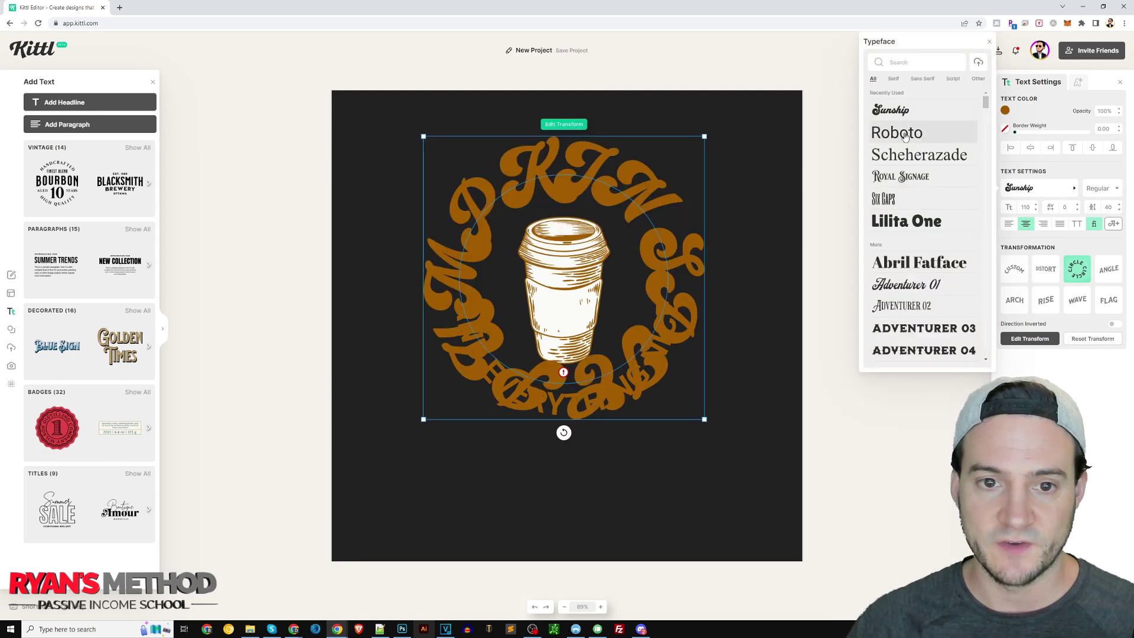
scroll(929, 291, down, 3)
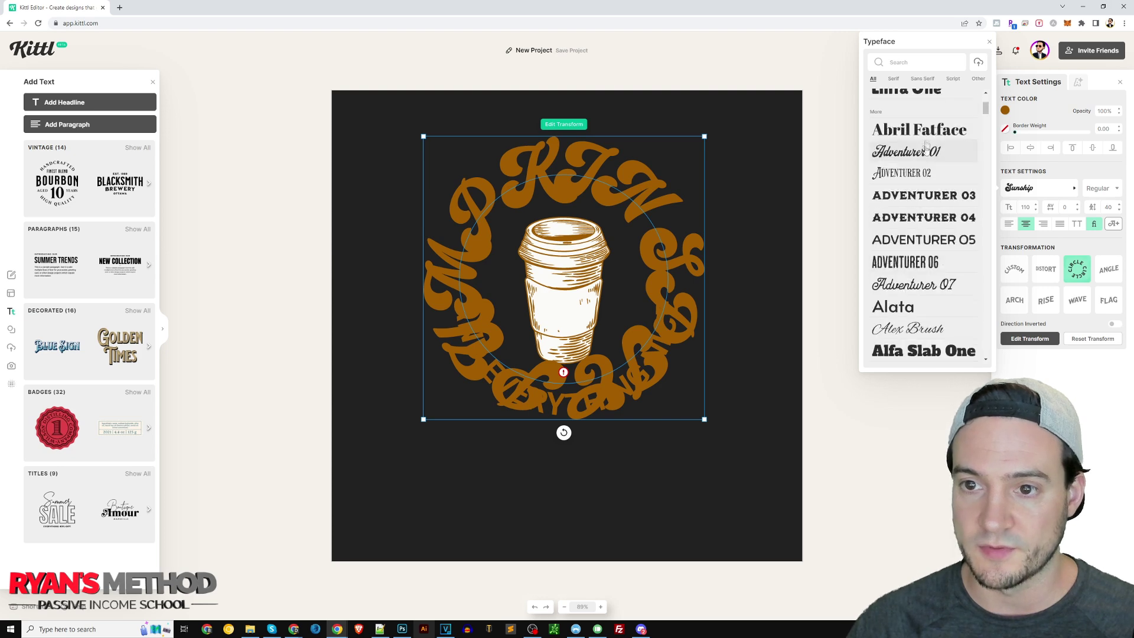
click(909, 154)
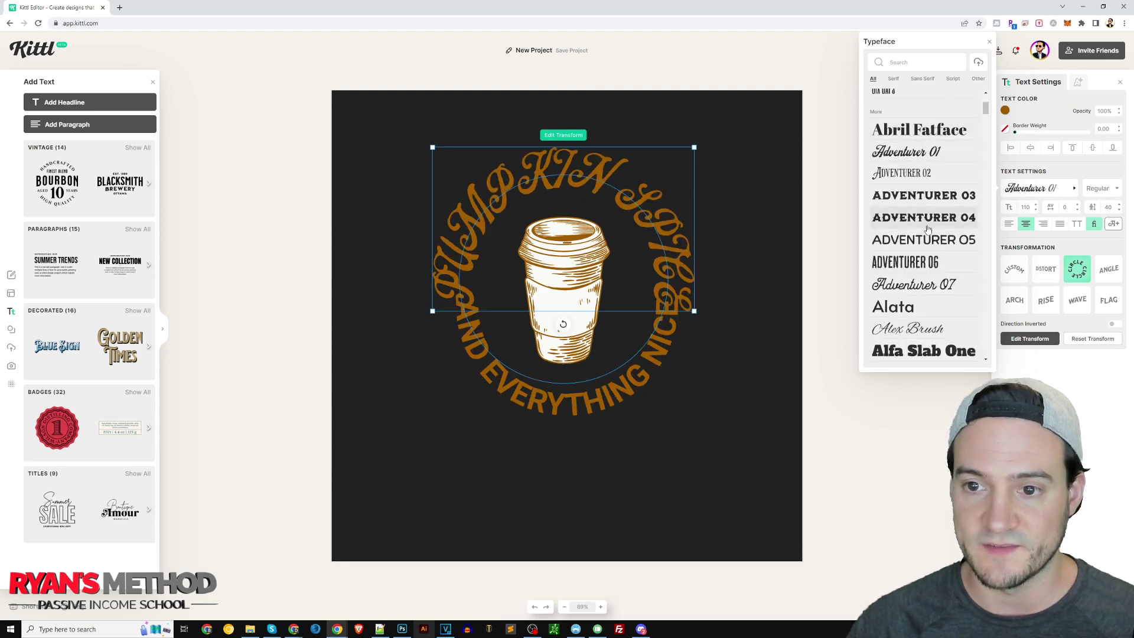
click(910, 265)
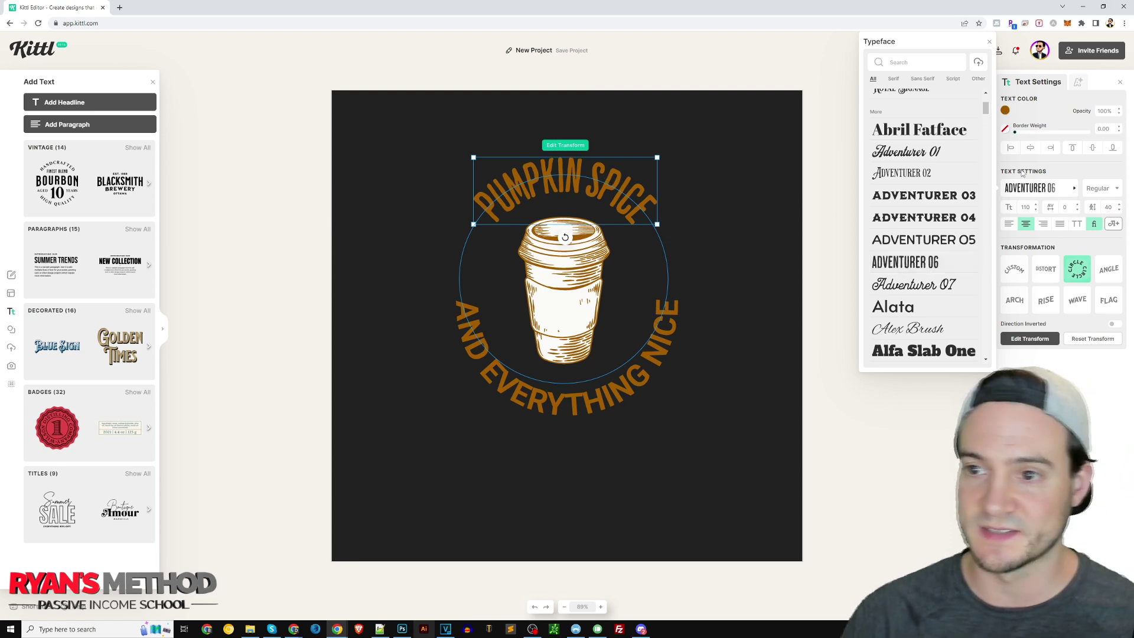
Step: Widen the letter spacing of the "PUMPKIN SPICE" arc, first to 25 and finally to 50
click(1057, 206)
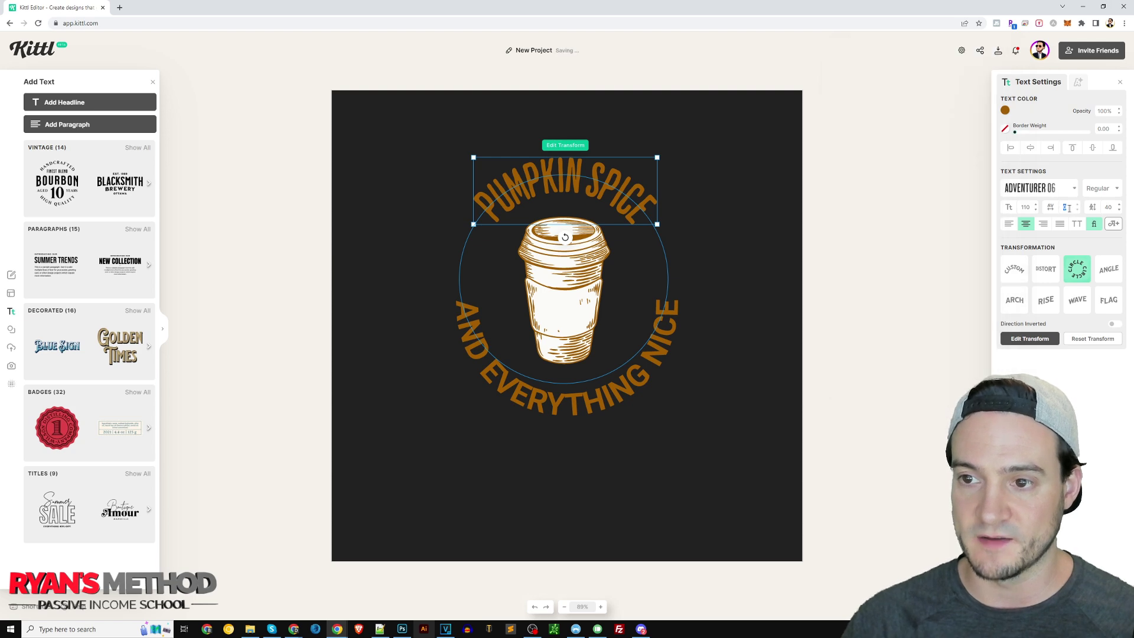
text(25)
key(Return)
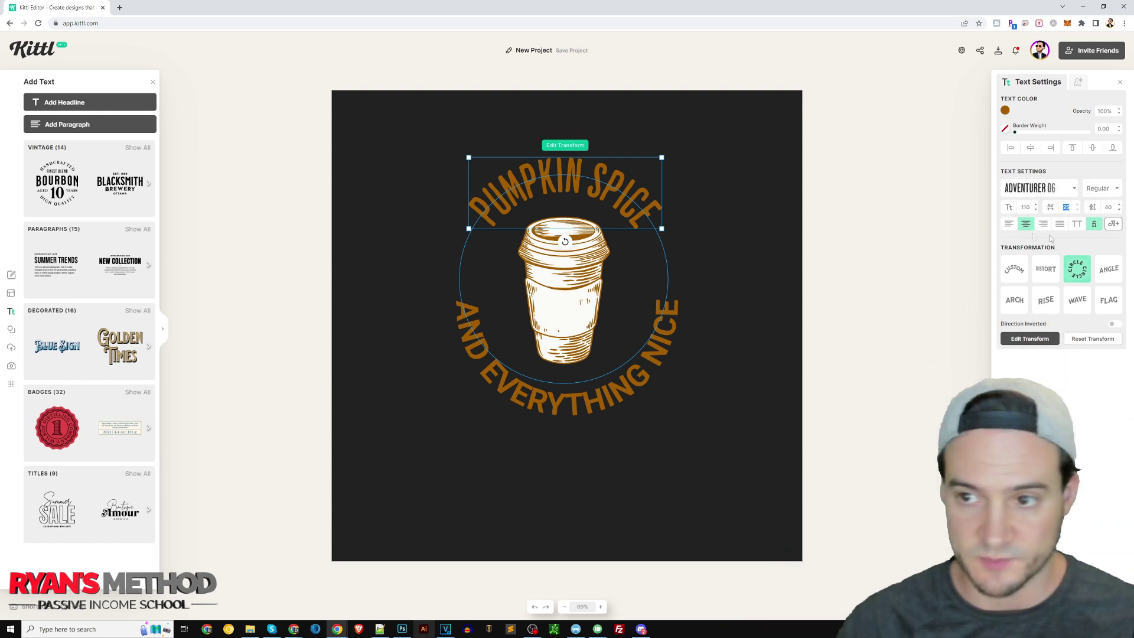
click(1088, 230)
click(918, 232)
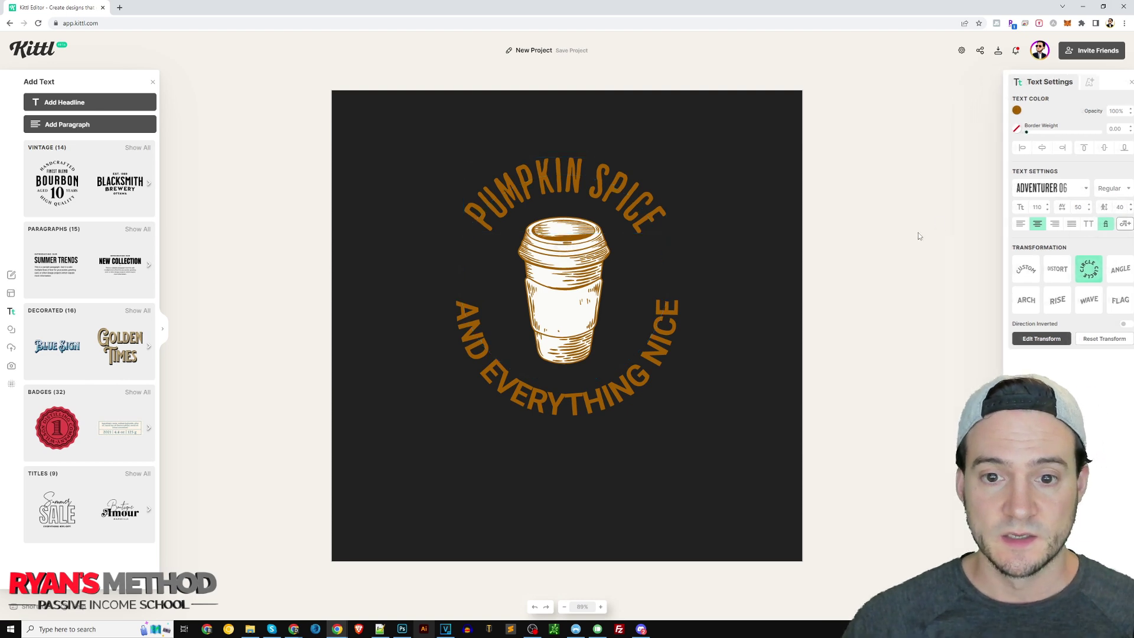
Step: Try the Adventurer 07 typeface on the "AND EVERYTHING NICE" arc and settle on Adventurer 06
double_click(649, 361)
key(ctrl+a)
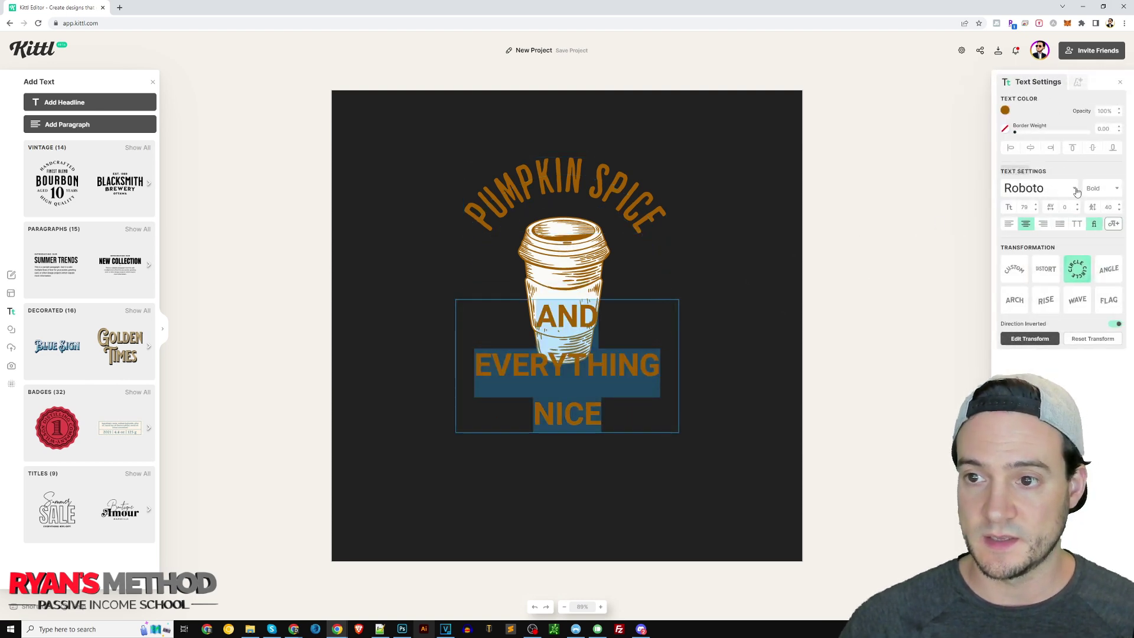
click(1072, 188)
scroll(917, 242, down, 2)
scroll(917, 242, down, 1)
click(920, 284)
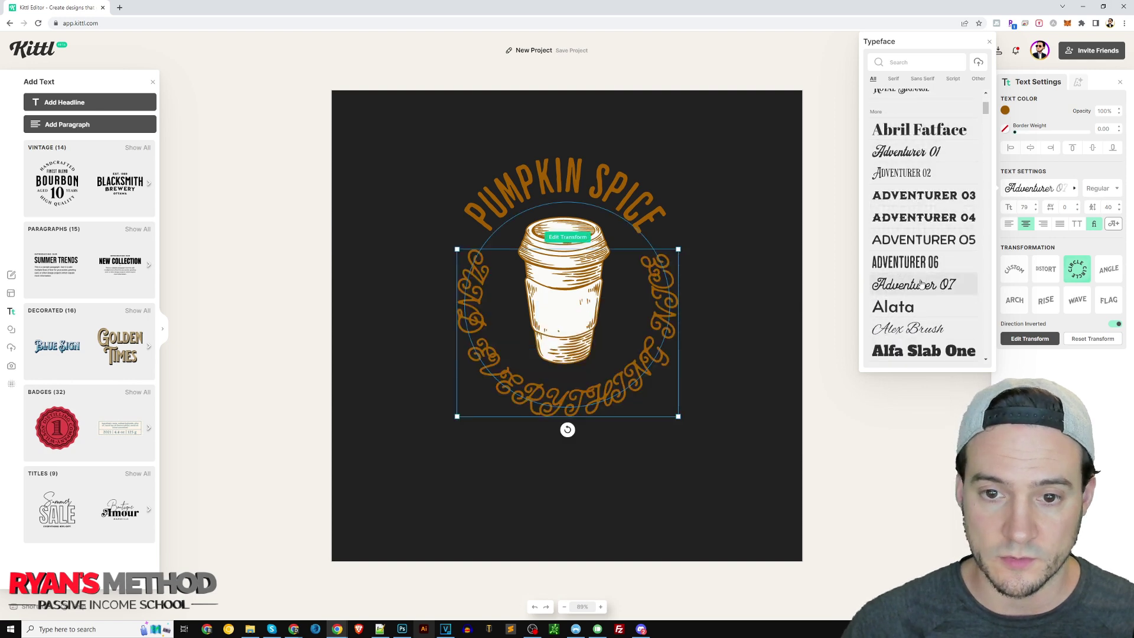
scroll(918, 289, up, 4)
scroll(912, 331, down, 2)
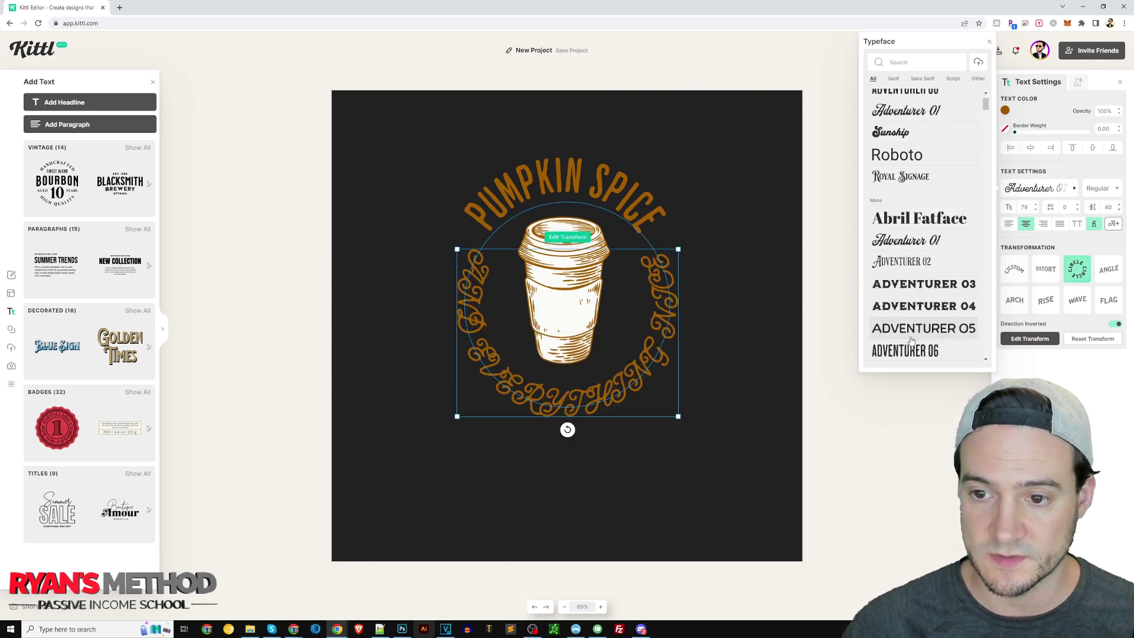
click(911, 345)
Step: Set the letter spacing of the "AND EVERYTHING NICE" arc to 50
double_click(627, 389)
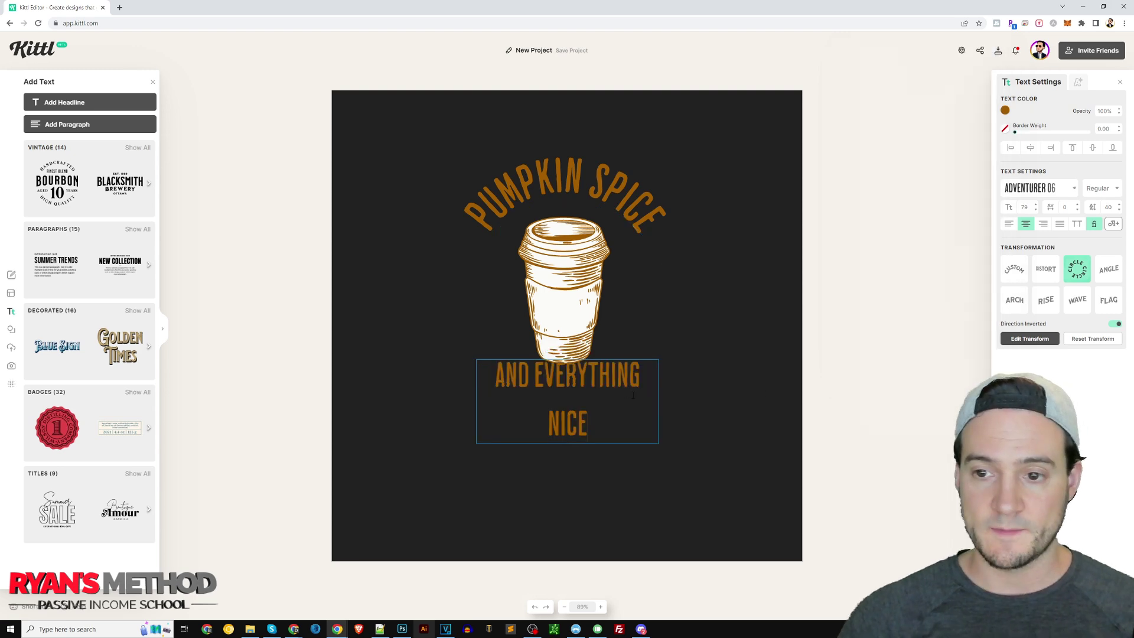
key(ctrl+a)
click(1064, 206)
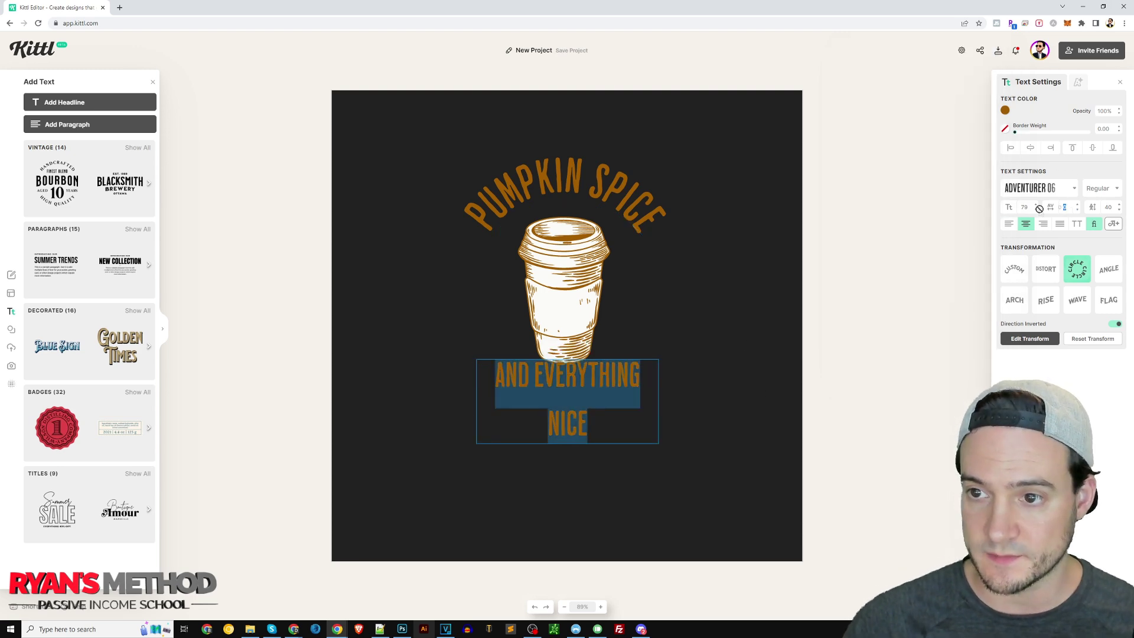
text(50)
key(Return)
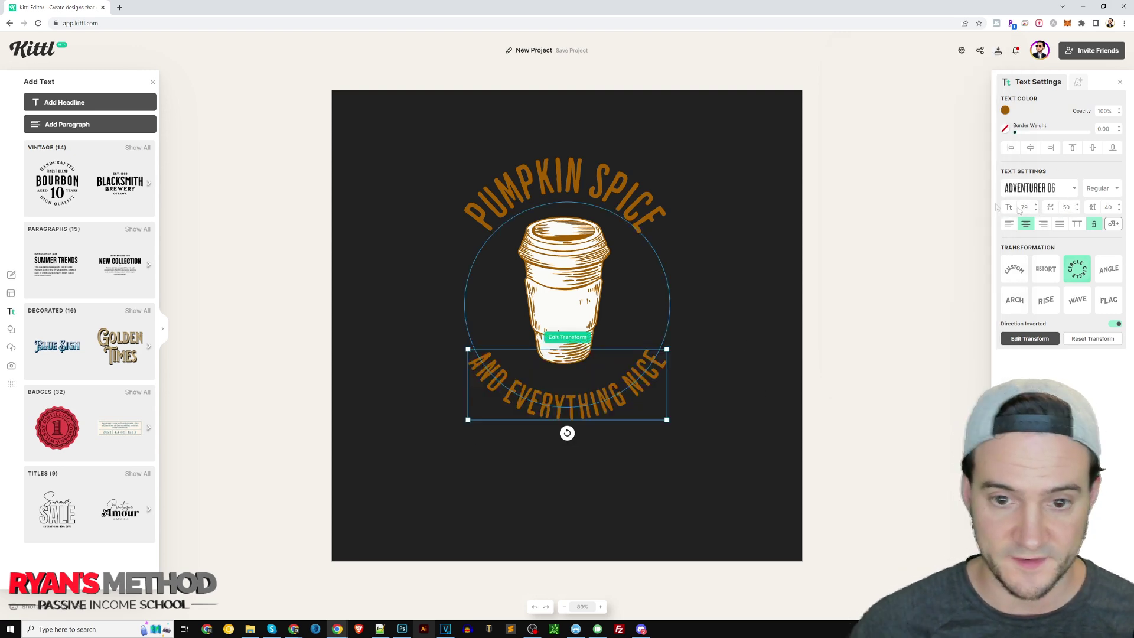
click(922, 300)
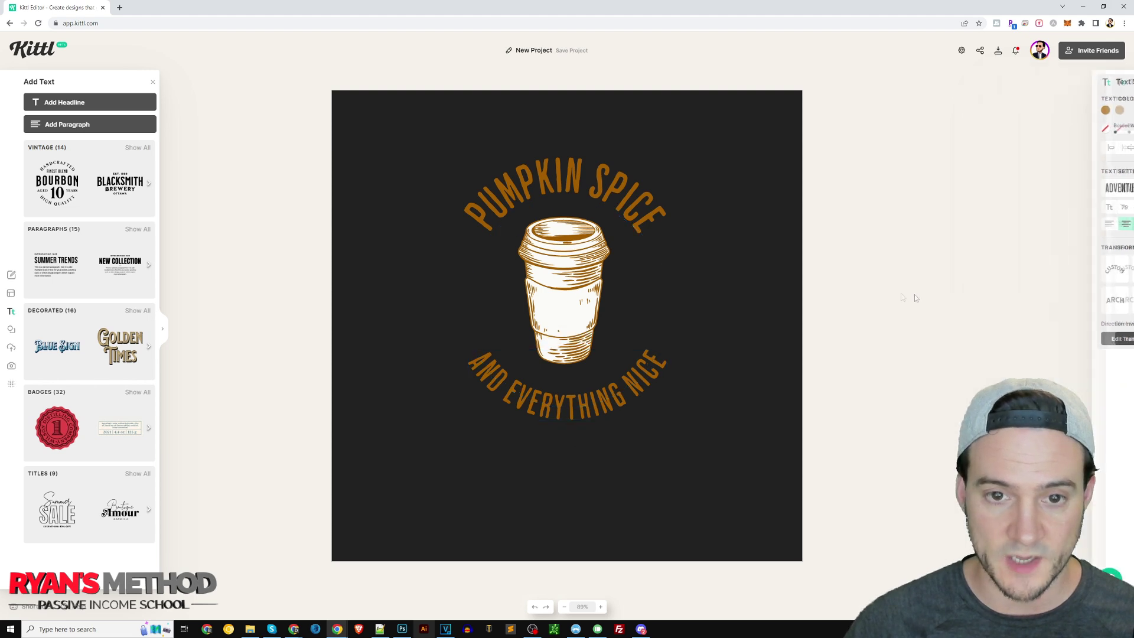
click(624, 388)
click(866, 255)
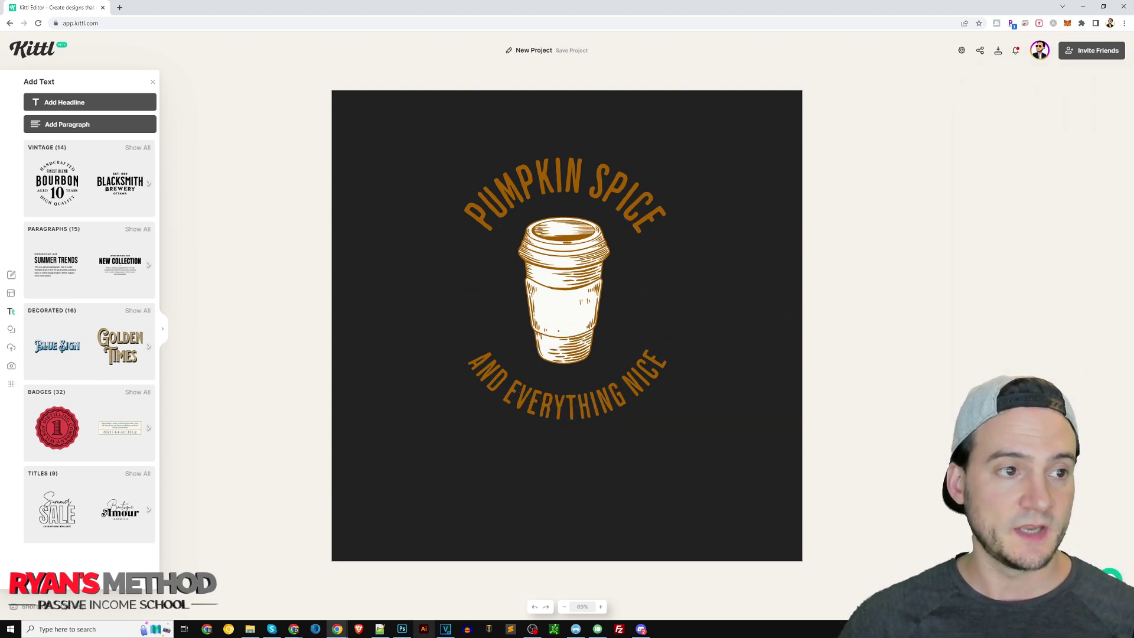
Step: Check the reference sticker in the Redbubble window, return to Kittl and search the elements library for "pumpkin"
key(alt+Tab)
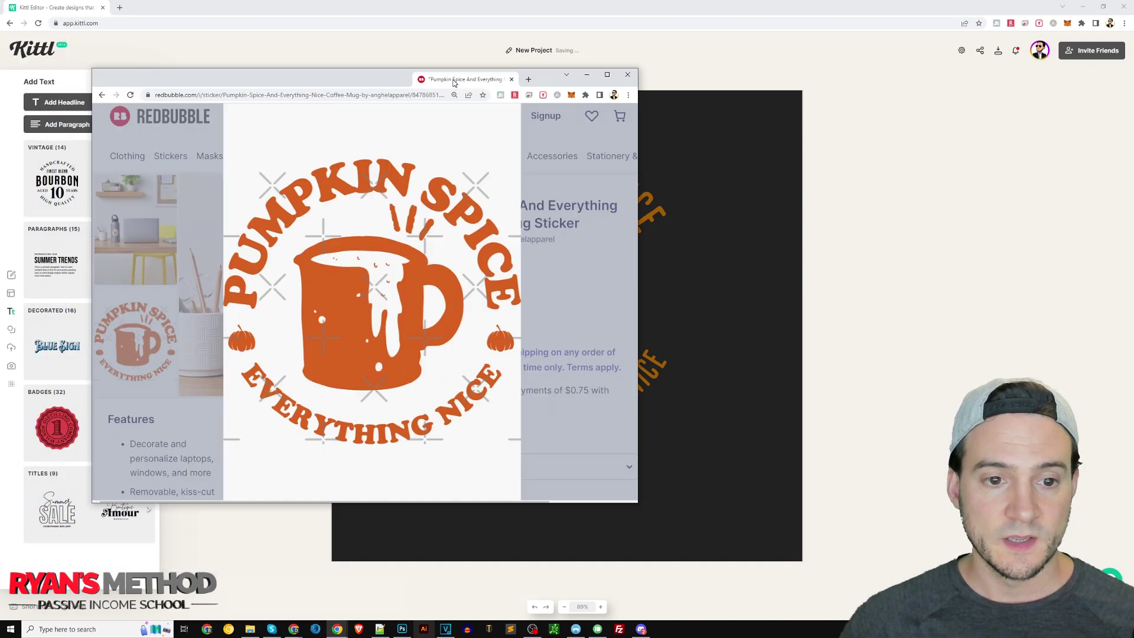
double_click(440, 79)
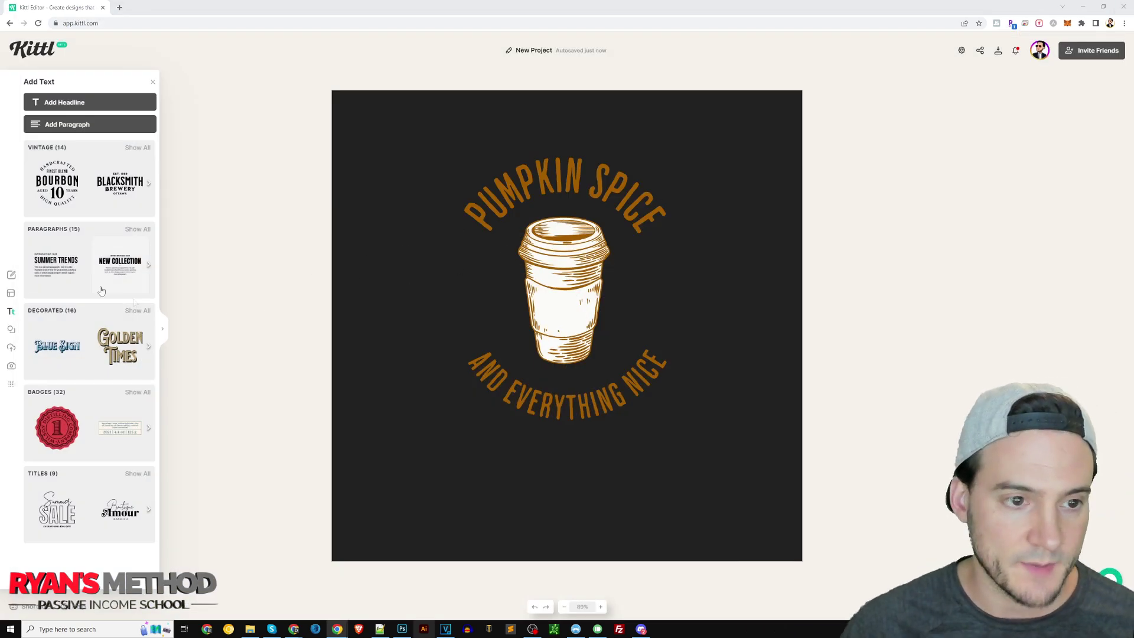
click(153, 83)
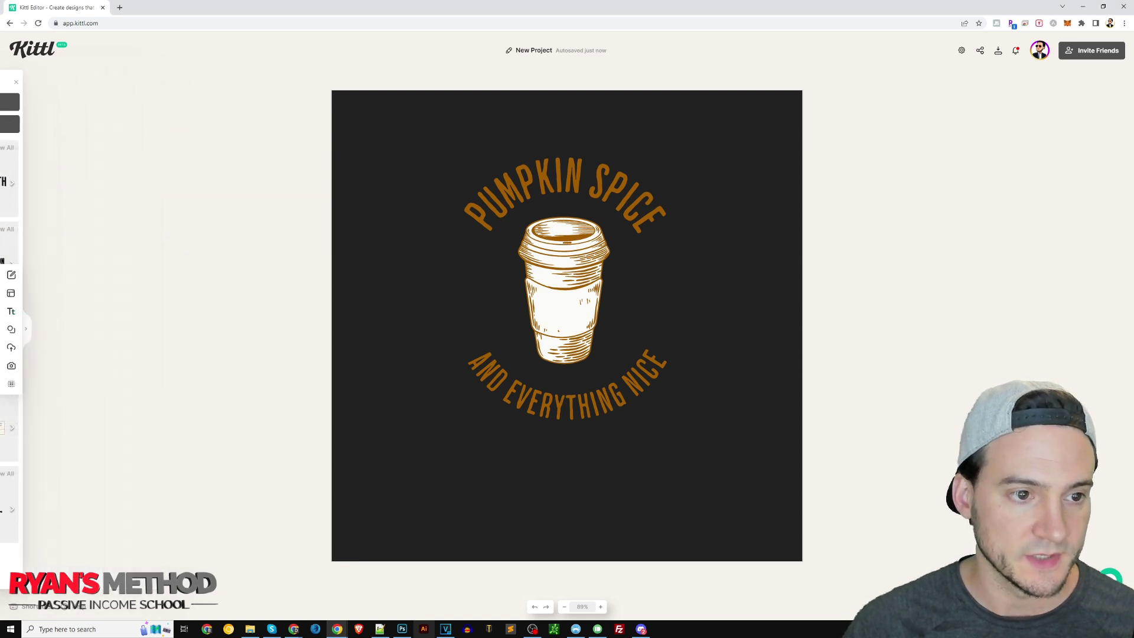
click(11, 330)
text(pumpkin)
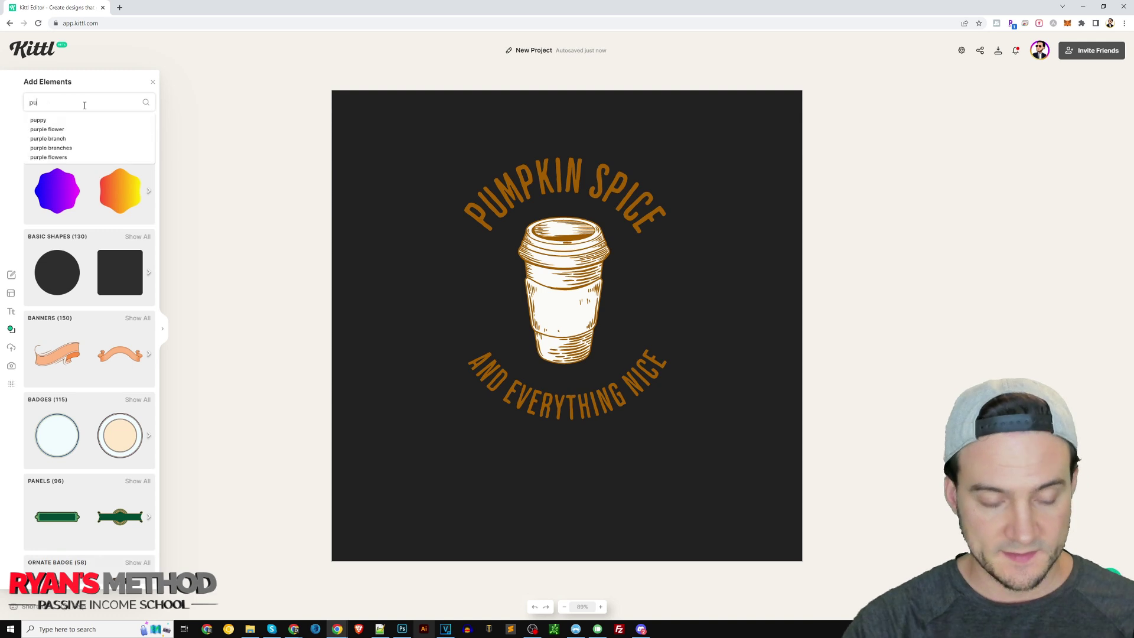
key(Return)
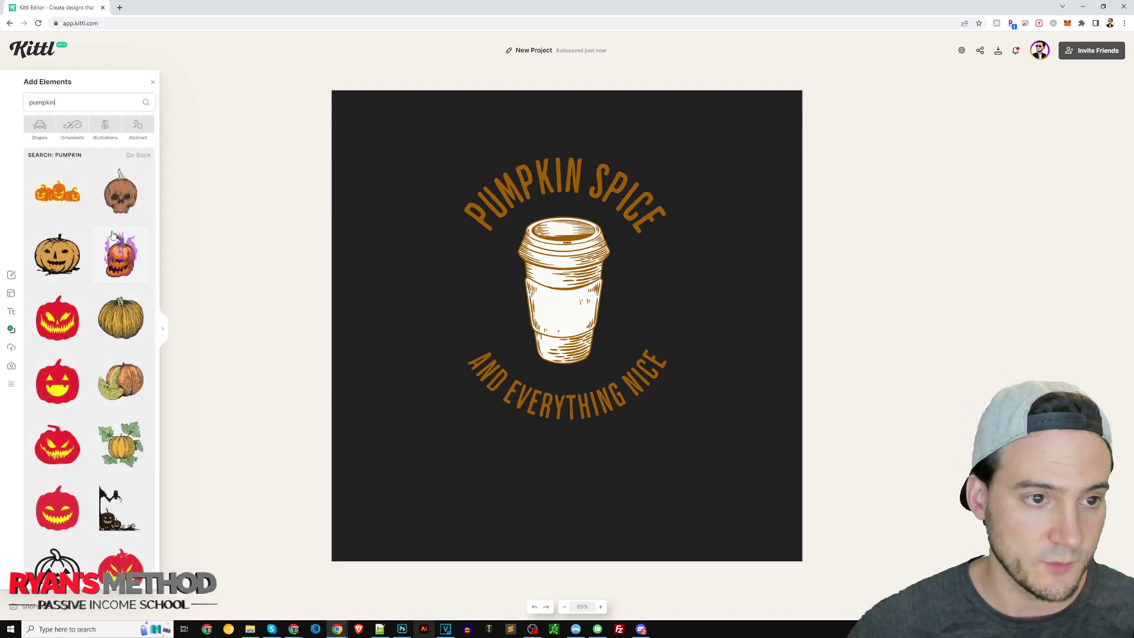
Step: Place the black outline jack-o'-lantern left of the cup and recolor it with the document palette's brown
scroll(99, 305, down, 2)
scroll(99, 306, down, 5)
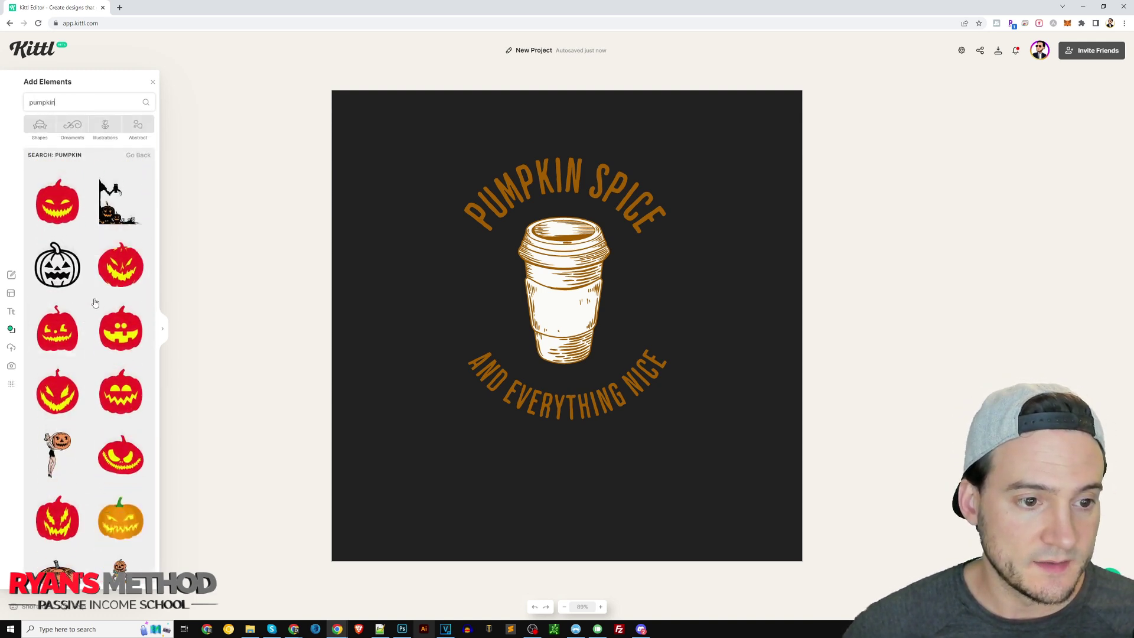
scroll(67, 347, up, 3)
drag(67, 347, 491, 274)
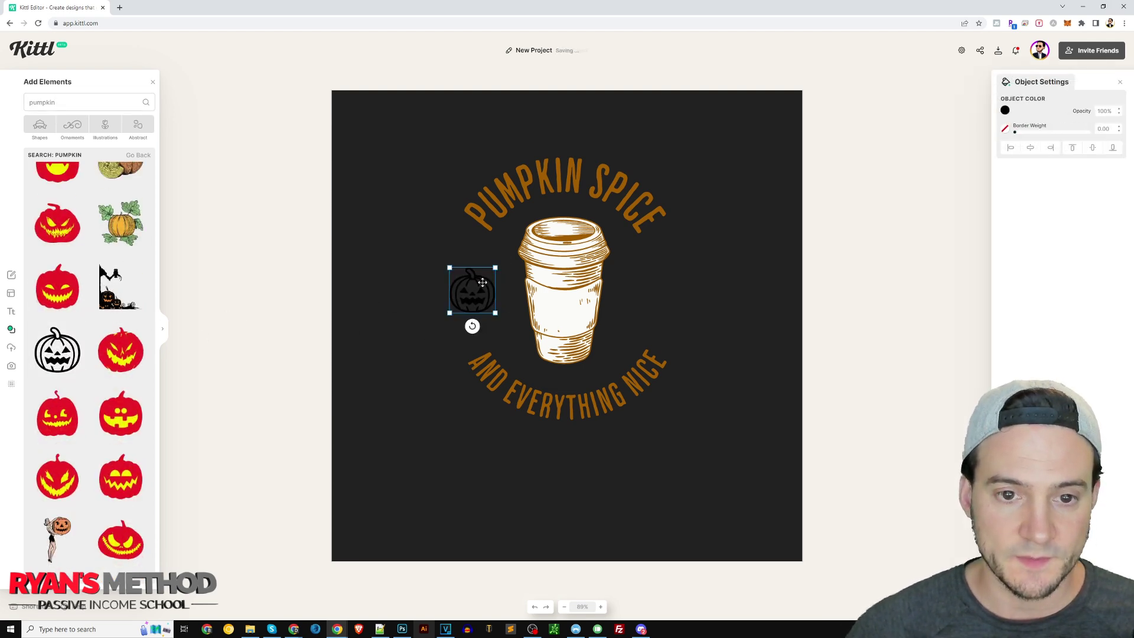
click(1005, 112)
click(893, 278)
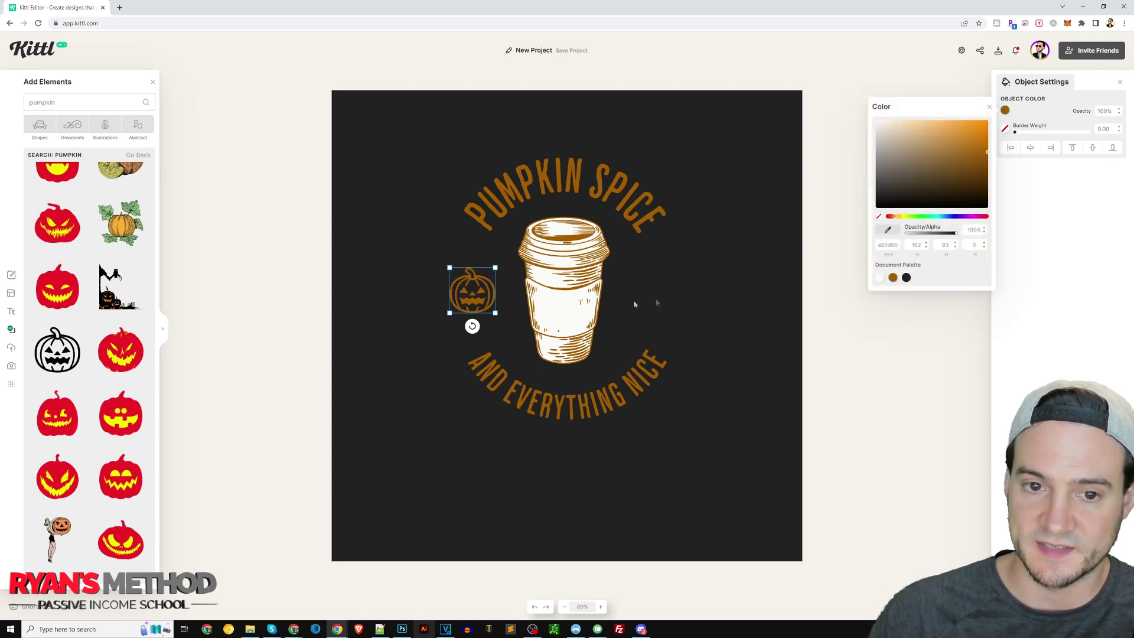
click(808, 287)
Step: Duplicate the brown jack-o'-lantern and place the copy right of the cup, level with the original
click(473, 290)
key(ctrl+c)
key(ctrl+v)
drag(472, 291, 651, 291)
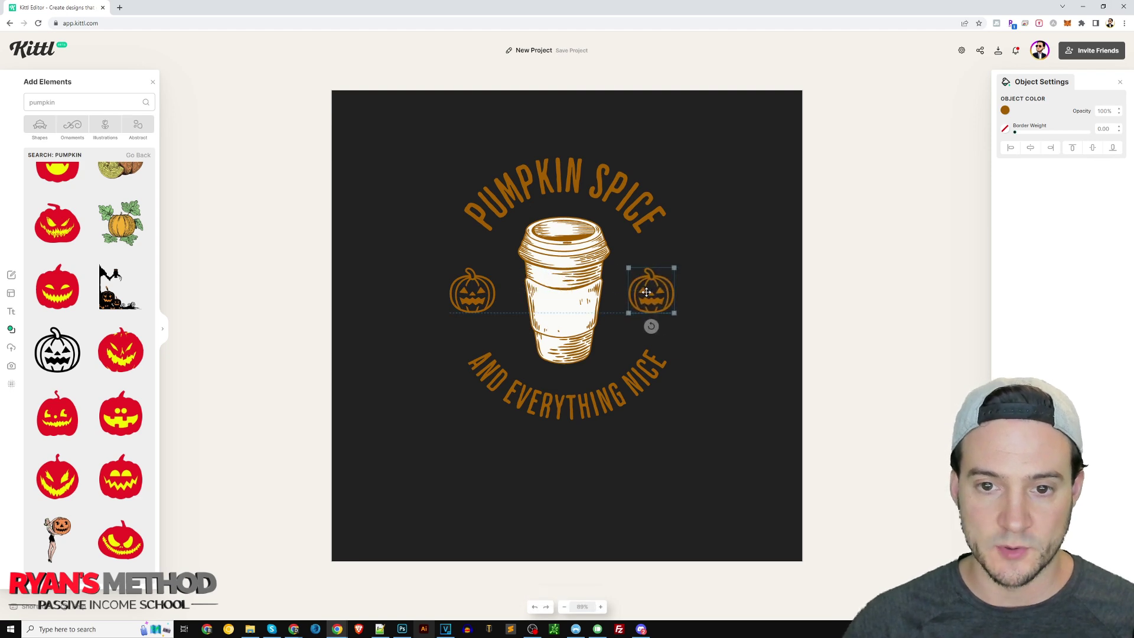
click(892, 278)
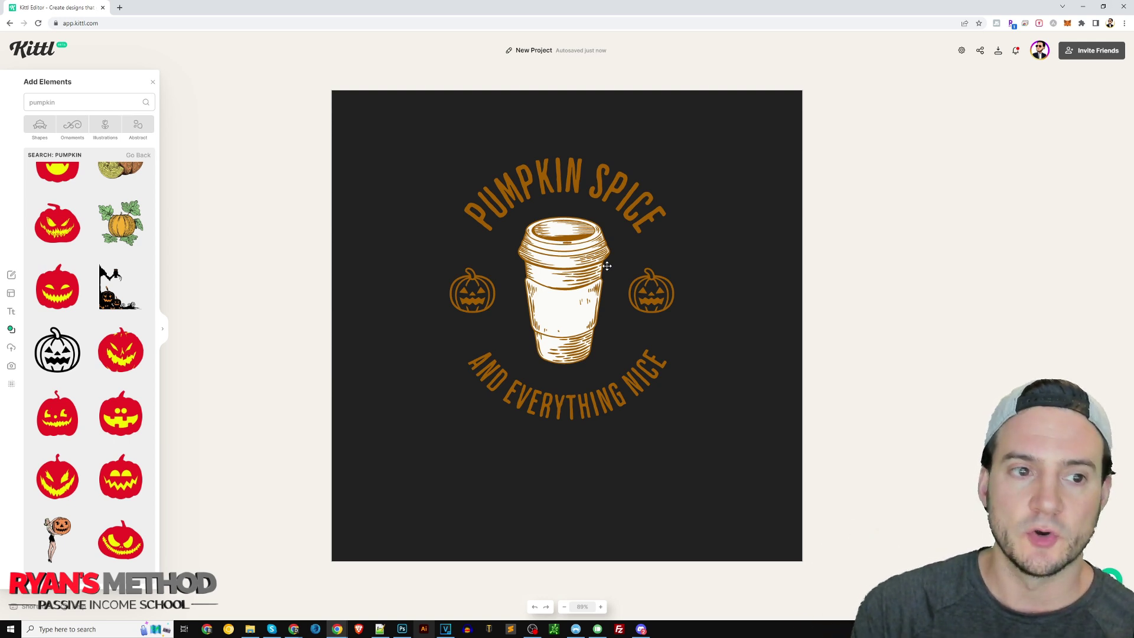
Step: Replace the takeaway cup with the steaming cup on a saucer found by searching the elements for "coffee"
click(577, 258)
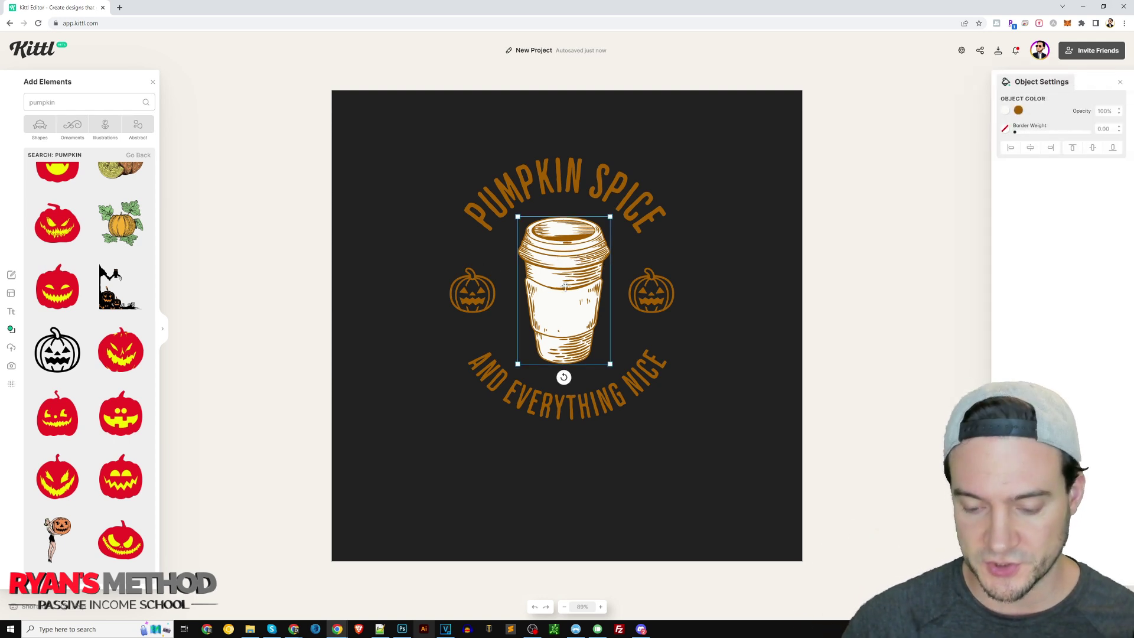
key(Delete)
double_click(42, 102)
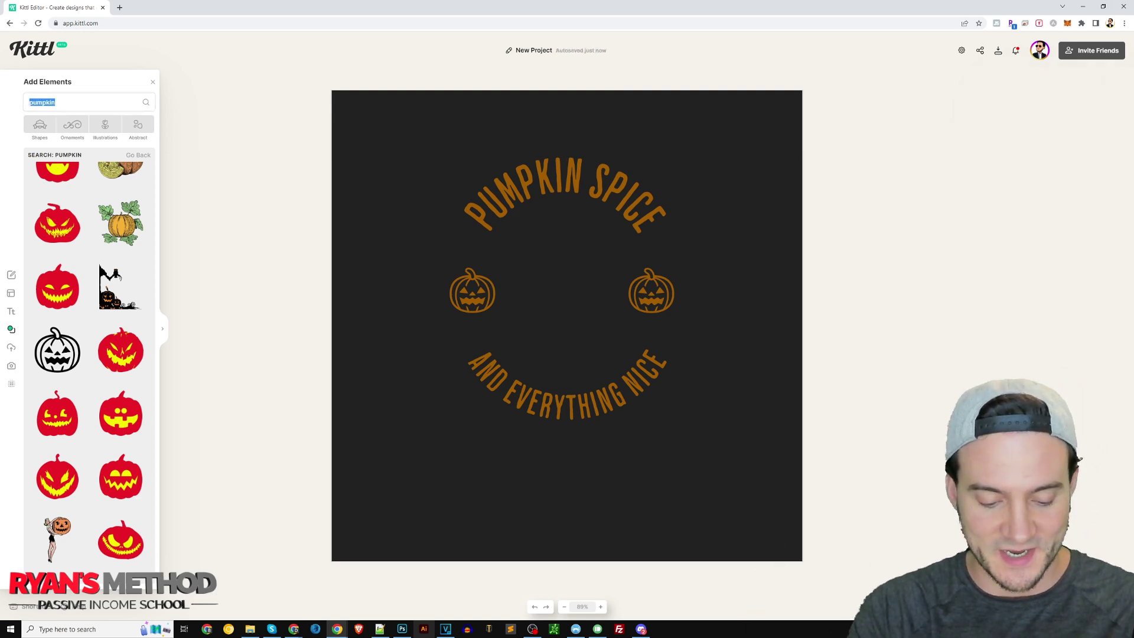
text(coffee)
key(Return)
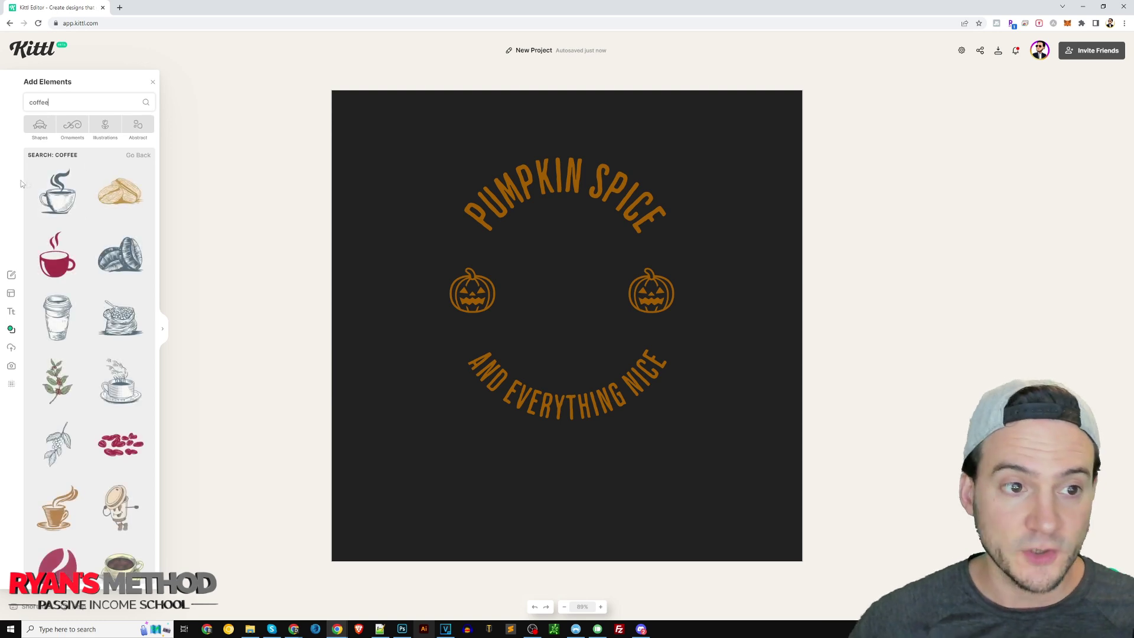
drag(131, 382, 592, 314)
Step: Recolor the dark blue lines of the steaming cup with the document palette's brown
click(1018, 110)
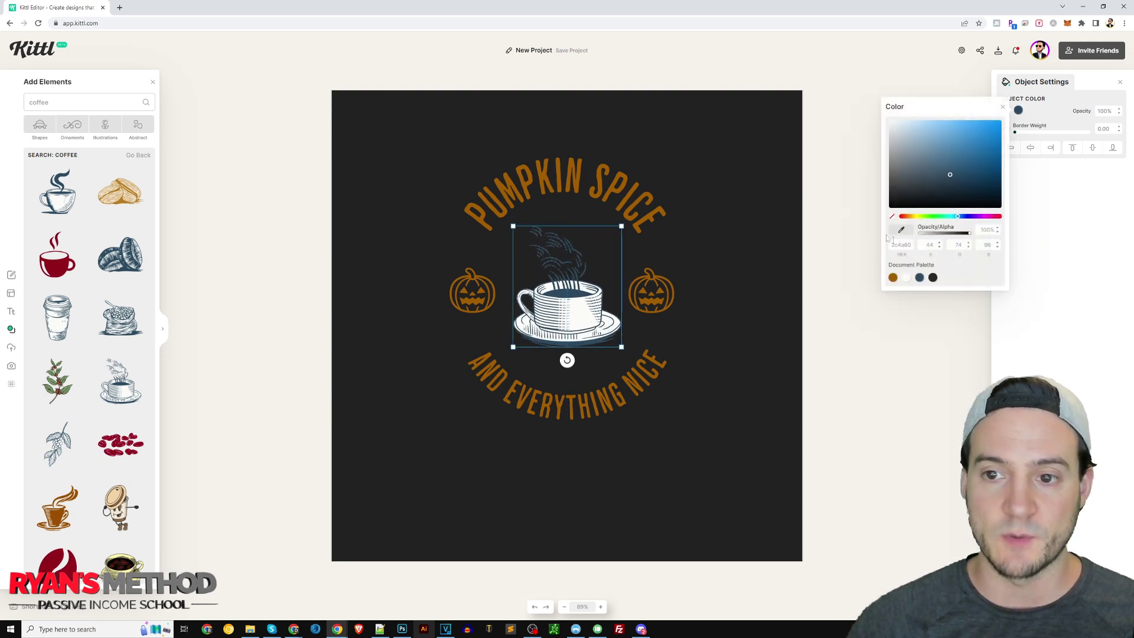
click(893, 278)
click(991, 322)
click(850, 313)
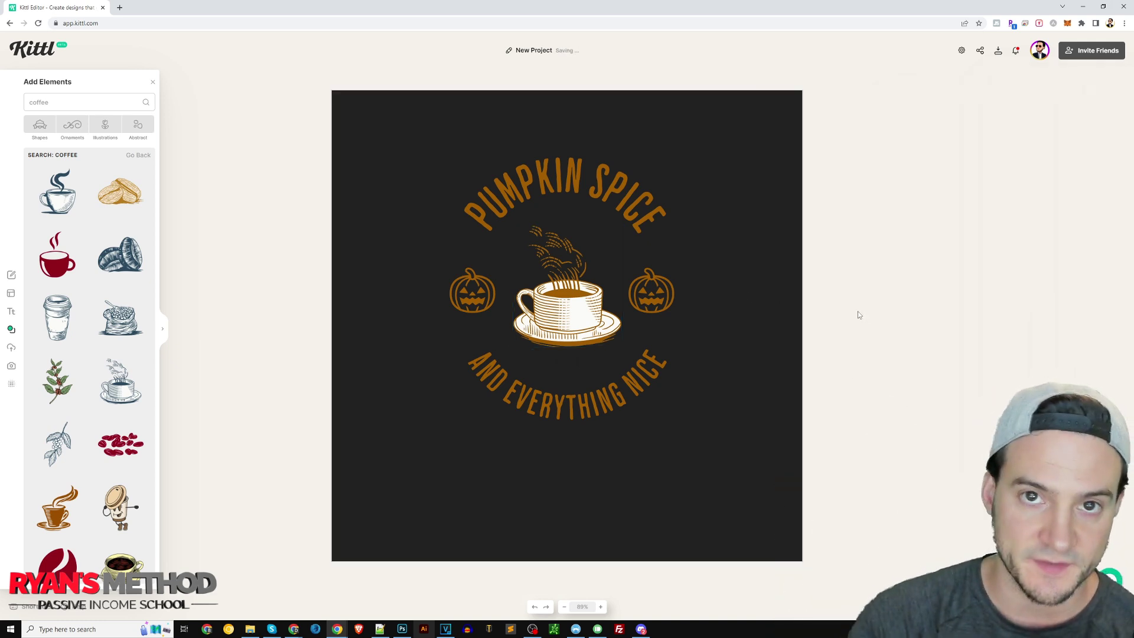
Step: Review the design's download options, including export size, background removal, quality optimization and file formats
click(998, 51)
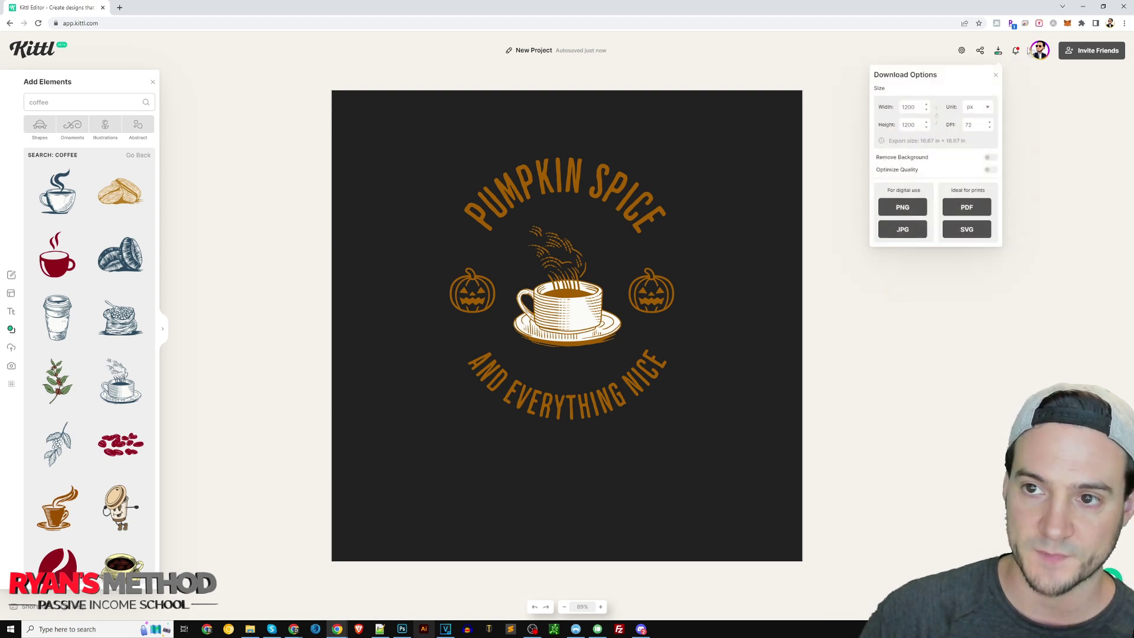
click(1024, 170)
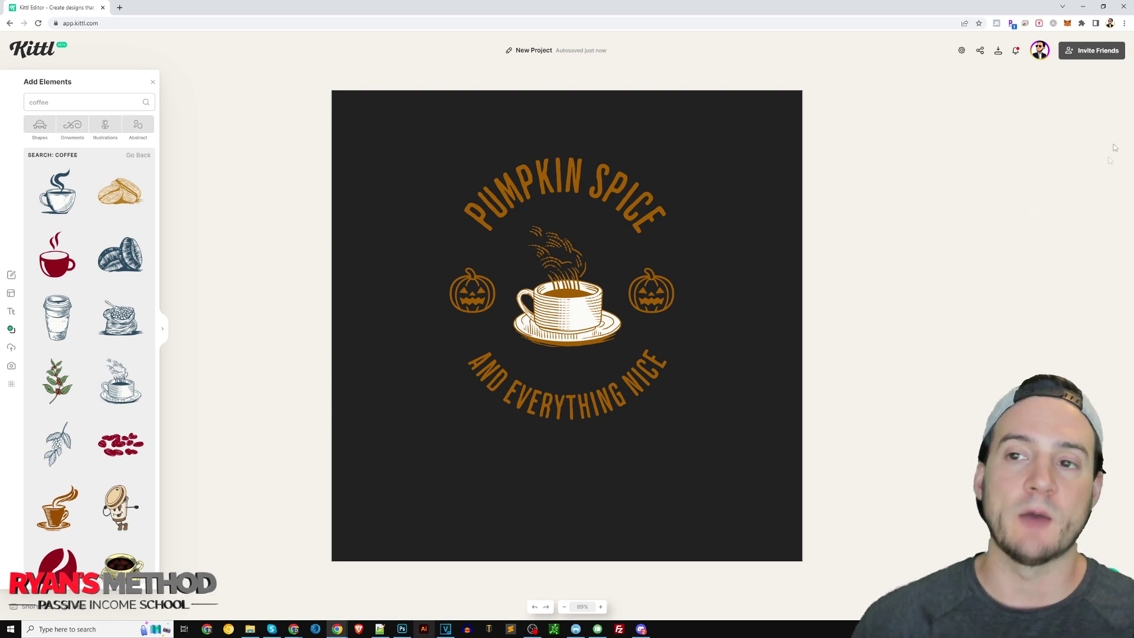
click(998, 52)
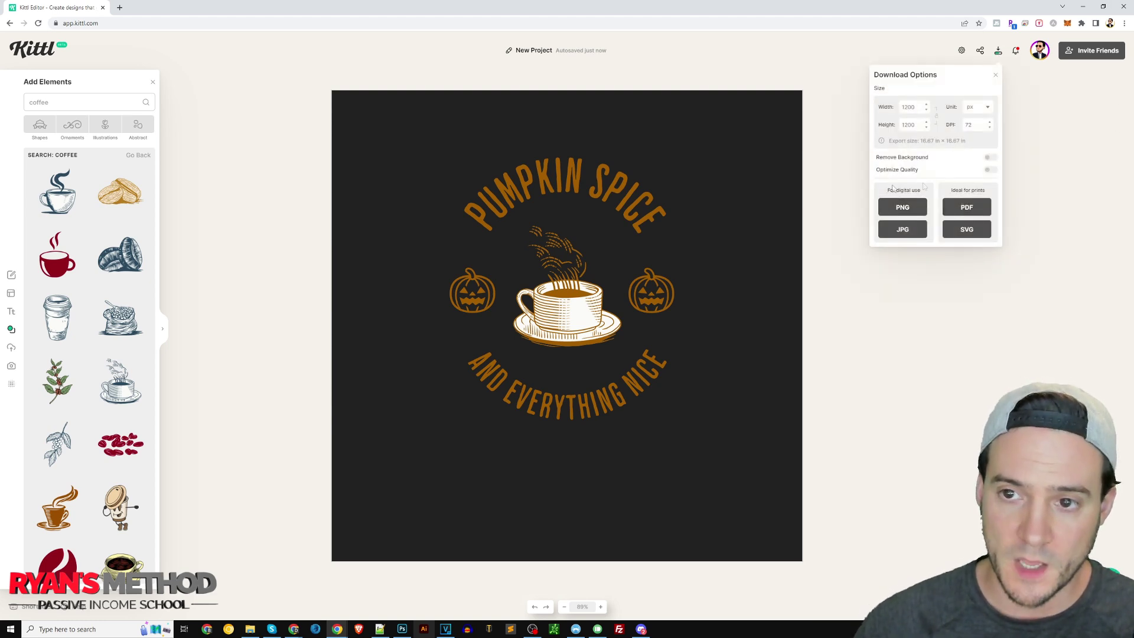
click(1051, 174)
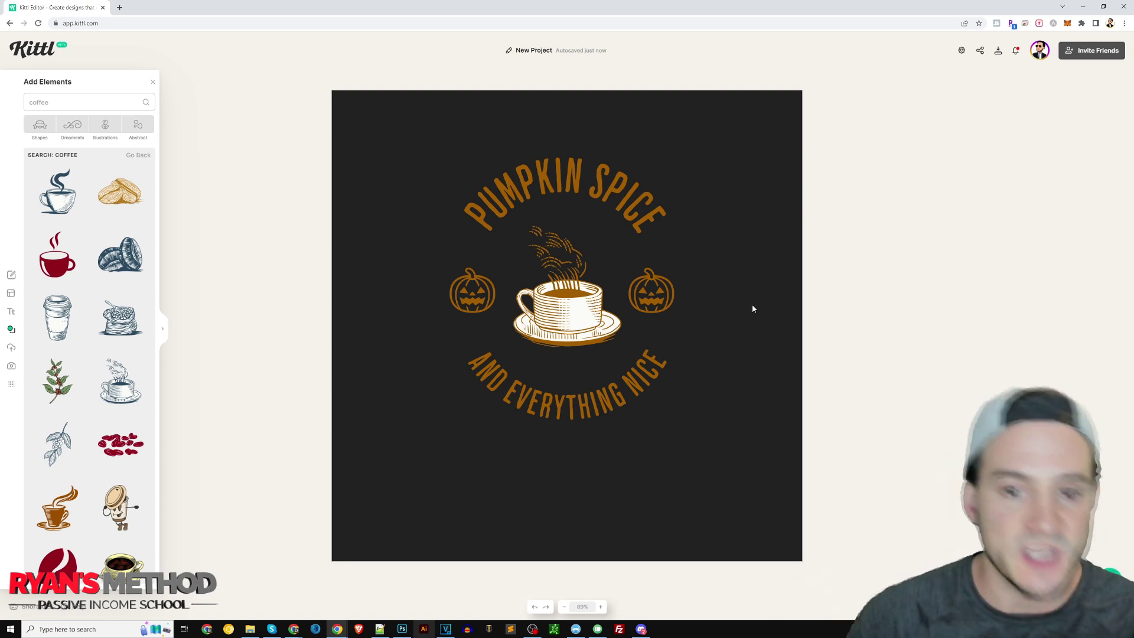
Step: Tighten the layout by moving both curved text lines closer to the cup and nudging the two pumpkins slightly upward
drag(592, 191, 592, 214)
drag(571, 412, 572, 389)
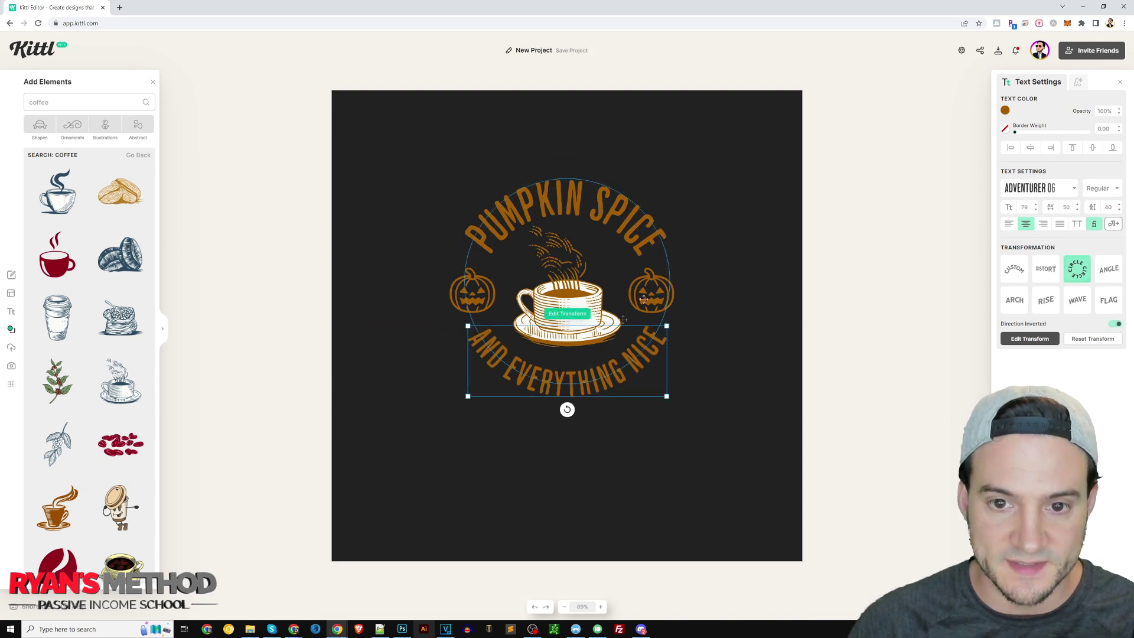
click(652, 287)
drag(475, 291, 476, 287)
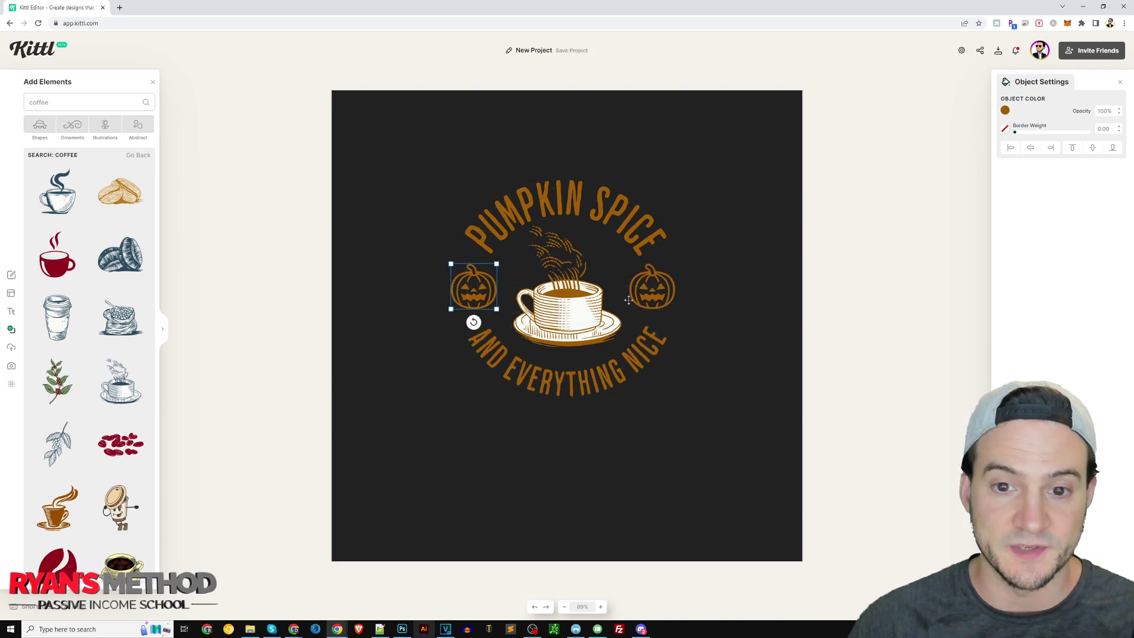
click(935, 310)
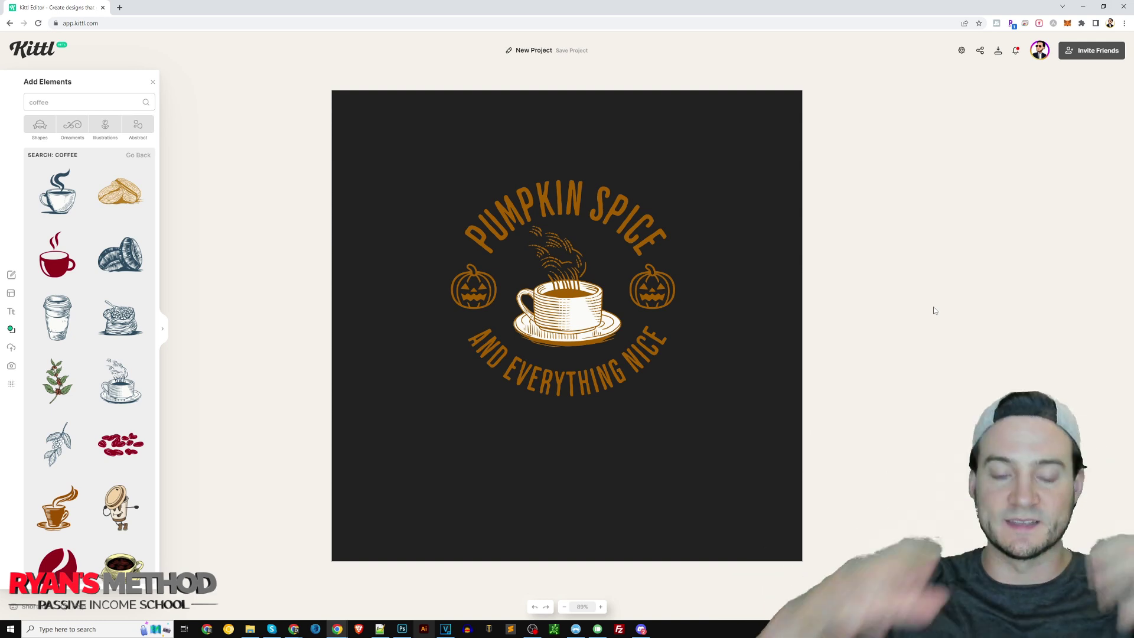